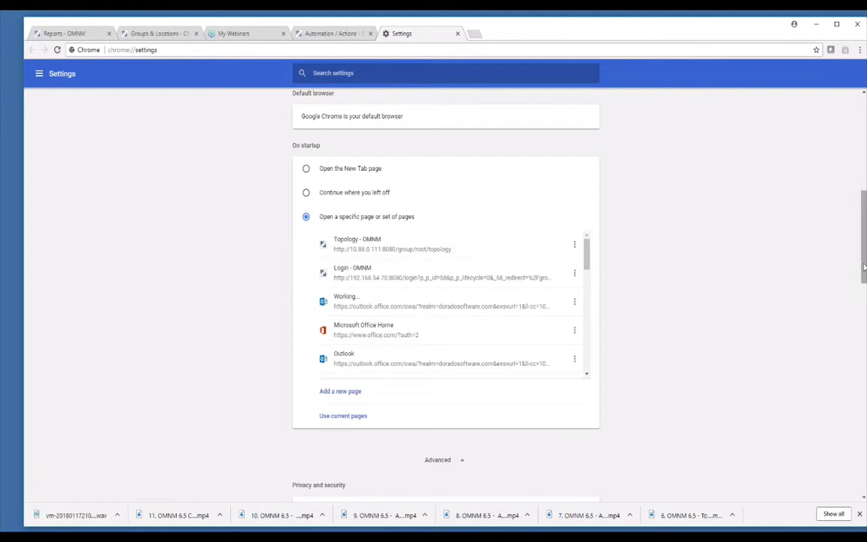
Open the PDF documents page within the browser's content settings to check how PDF files are handled.
scroll(825, 387, "down", 6)
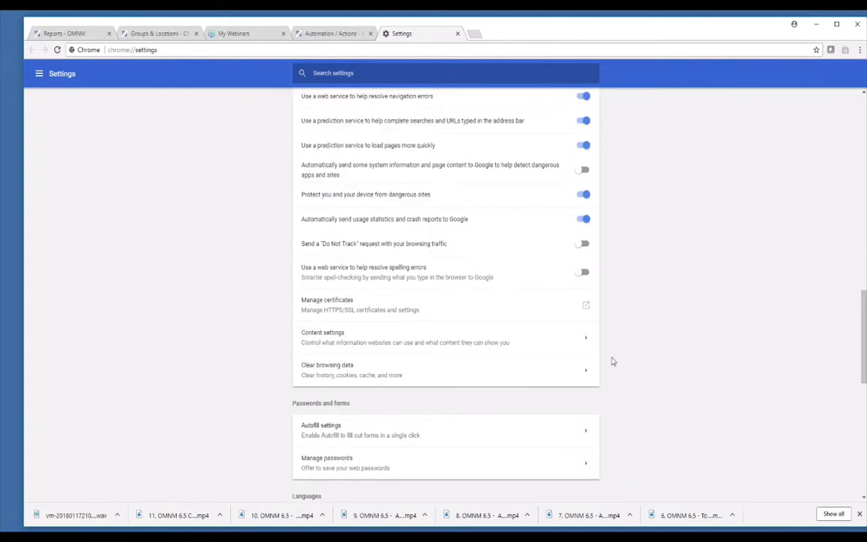
left_click(587, 339)
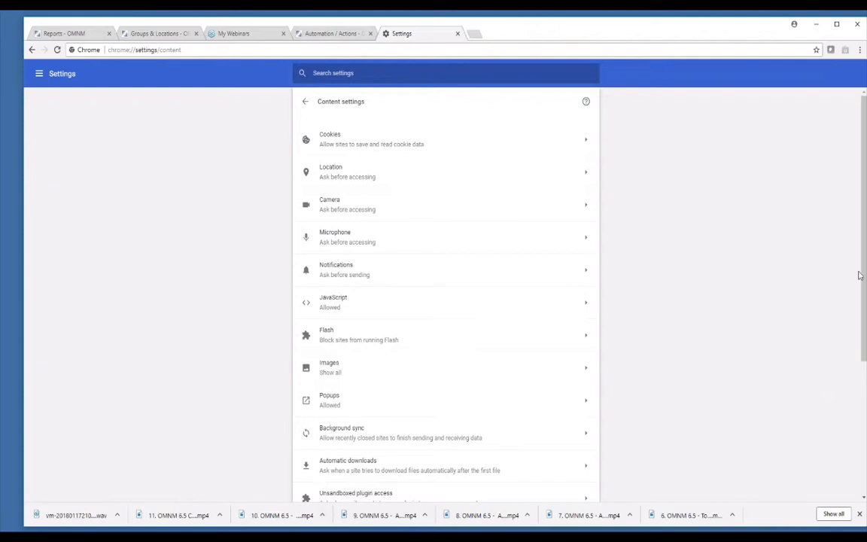
left_click_drag(864, 273, 865, 411)
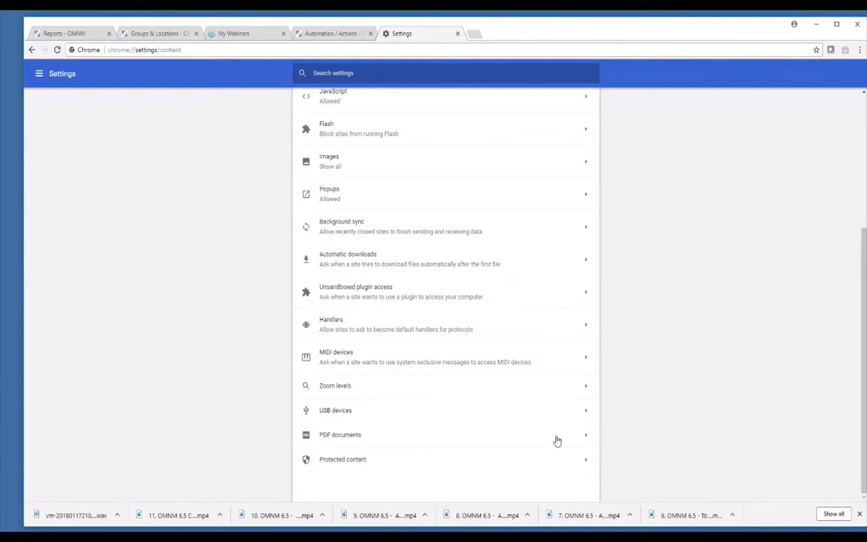
left_click(586, 437)
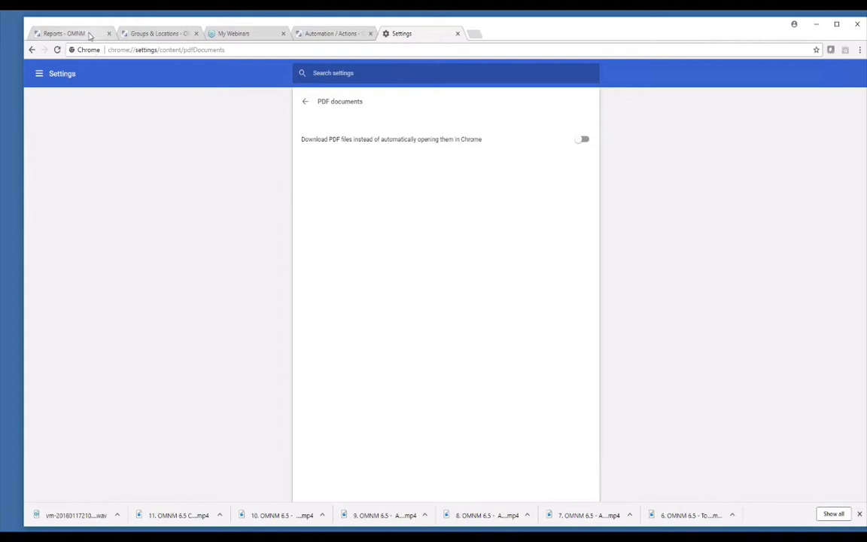
Switch to the OpenManage Network Manager Reports page and search the reports for "firm" instead of "demo".
left_click(89, 34)
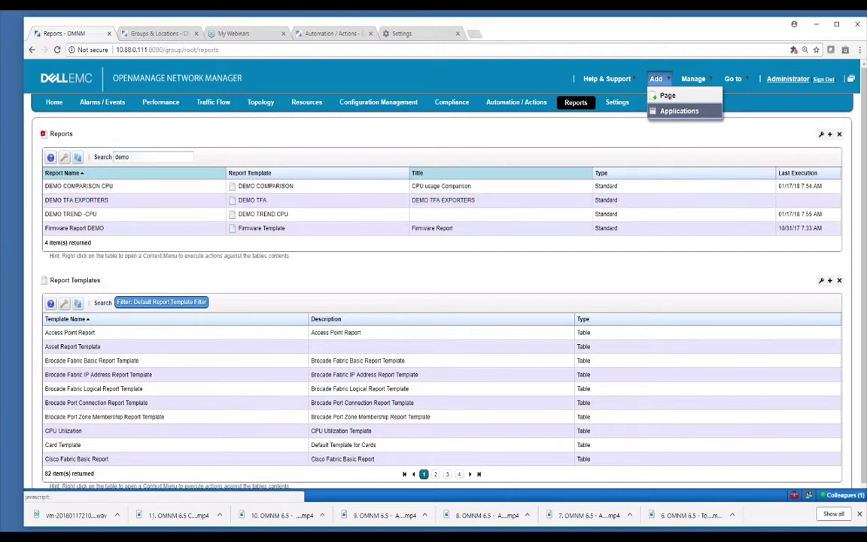
double_click(124, 157)
key("BackSpace")
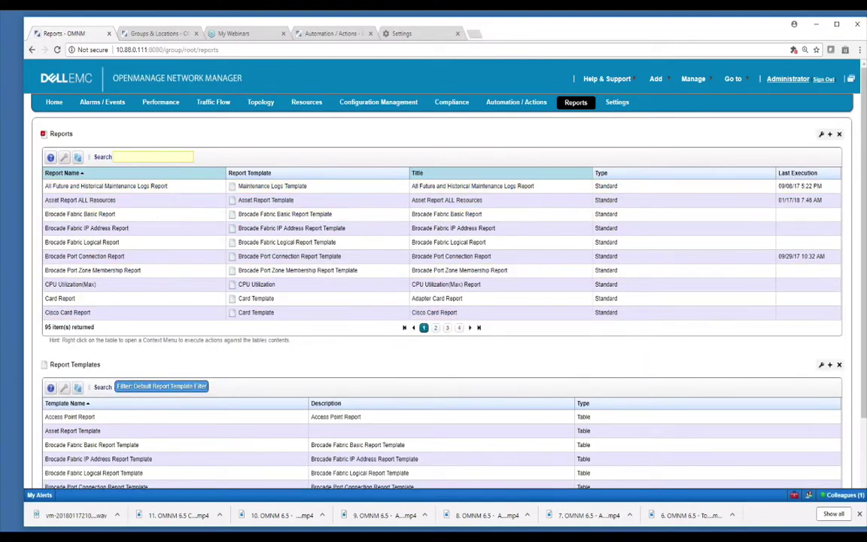
left_click(121, 155)
type("firm")
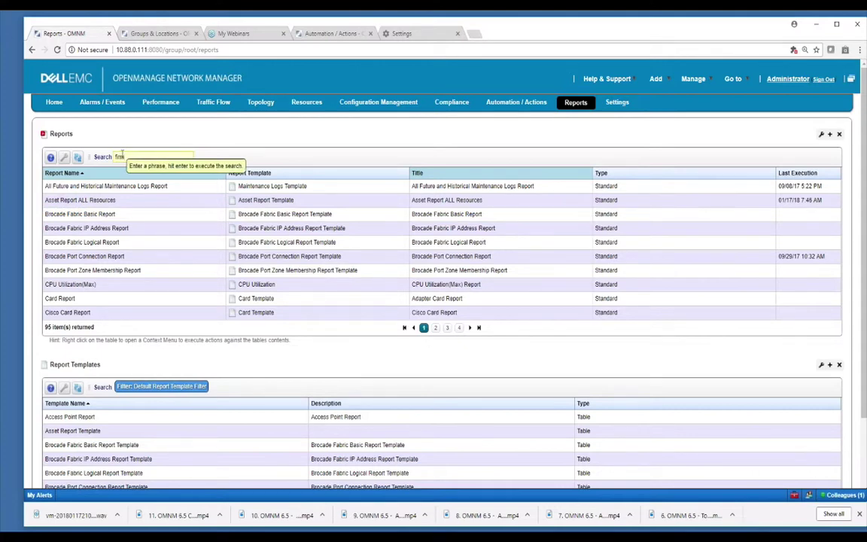
key("Return")
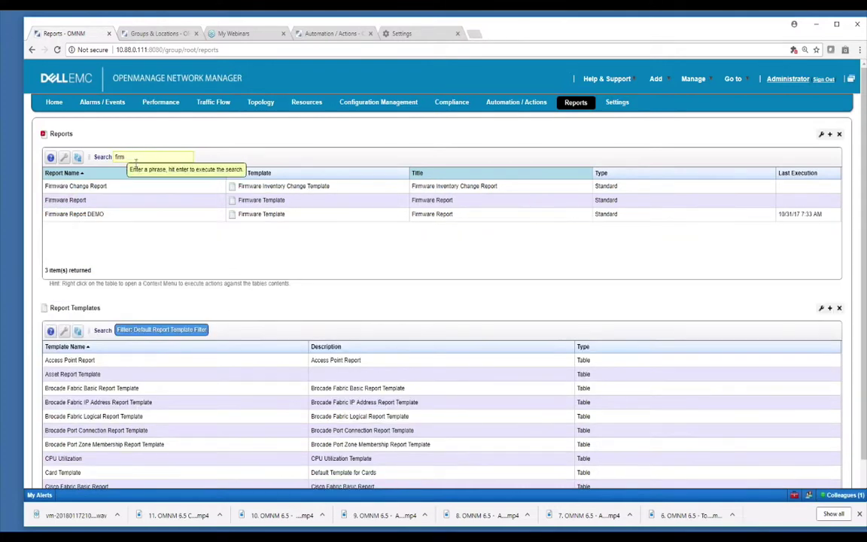
Search the reports list for "asset" and for "ftos".
type("asset")
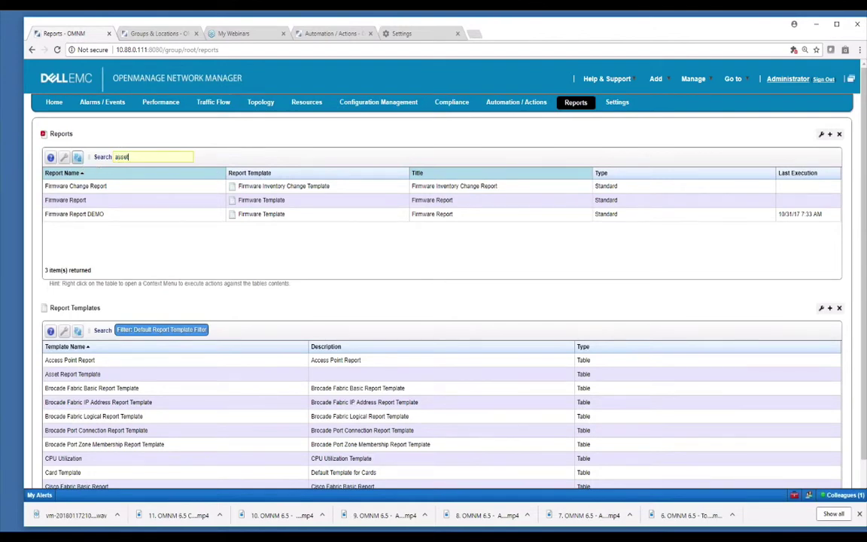
key("Return")
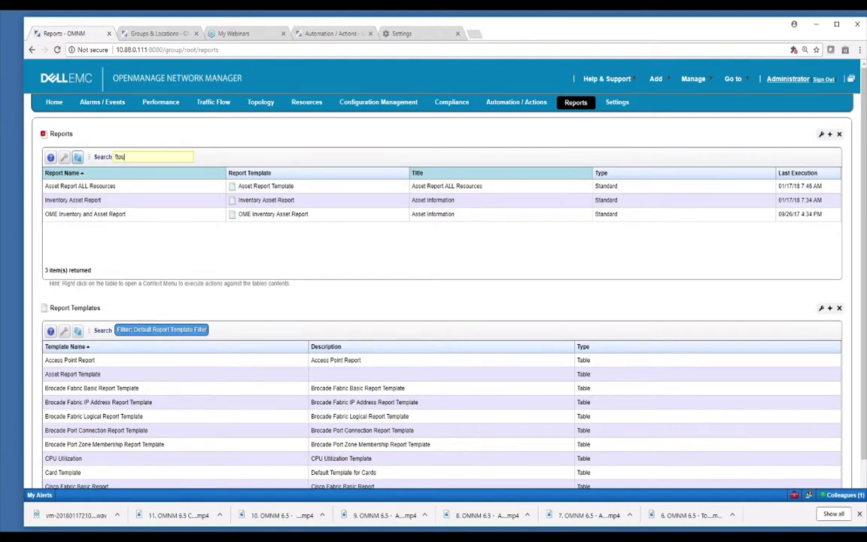
type("ftos")
key("Return")
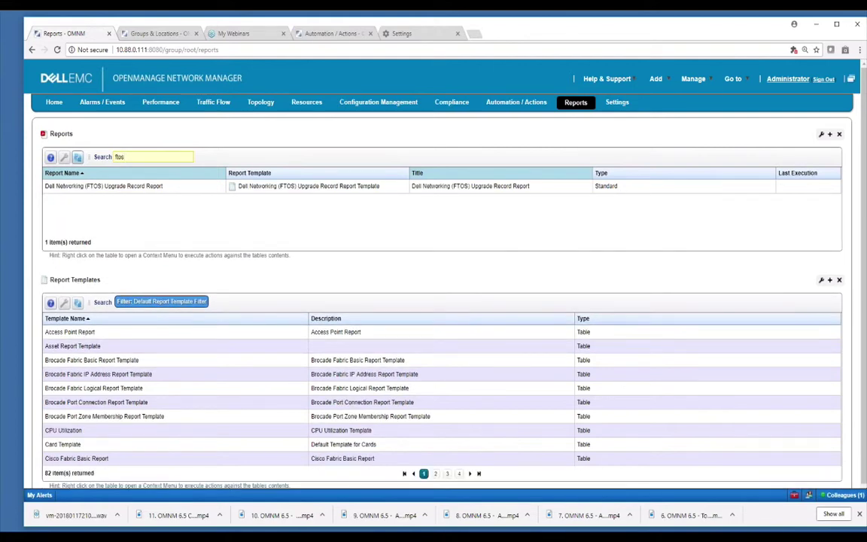
Replace the reports search term with "asset" to filter the list to asset reports.
key("BackSpace")
key("BackSpace")
key("BackSpace")
key("BackSpace")
type("asset")
key("Return")
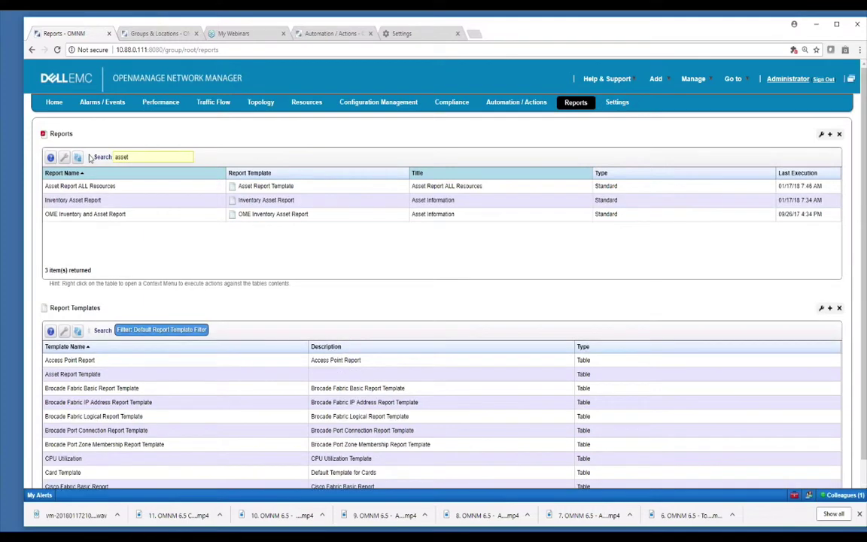
Execute the Inventory Asset Report and open the newest generated report from the alert and action history.
right_click(200, 200)
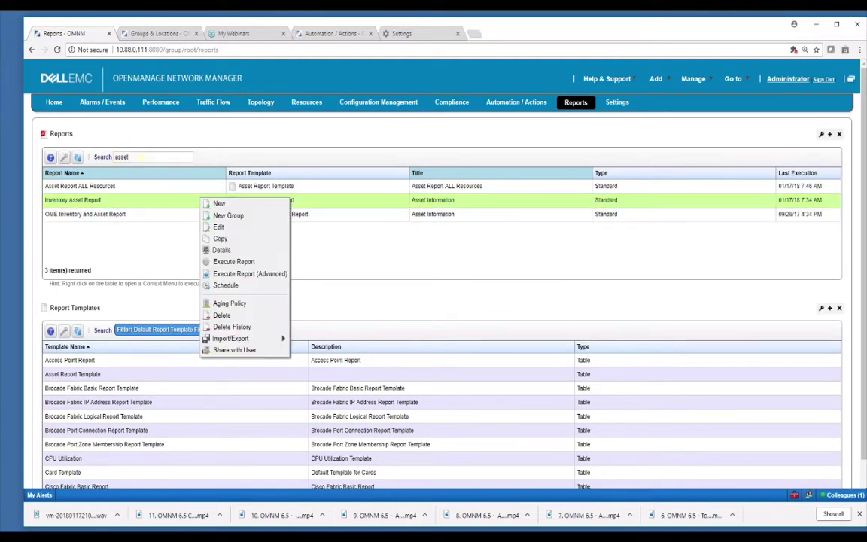
left_click(235, 261)
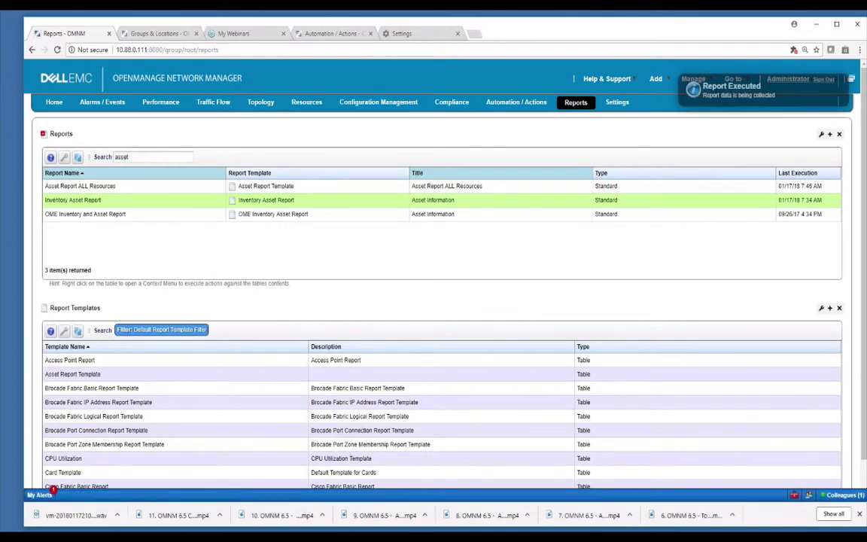
left_click(53, 491)
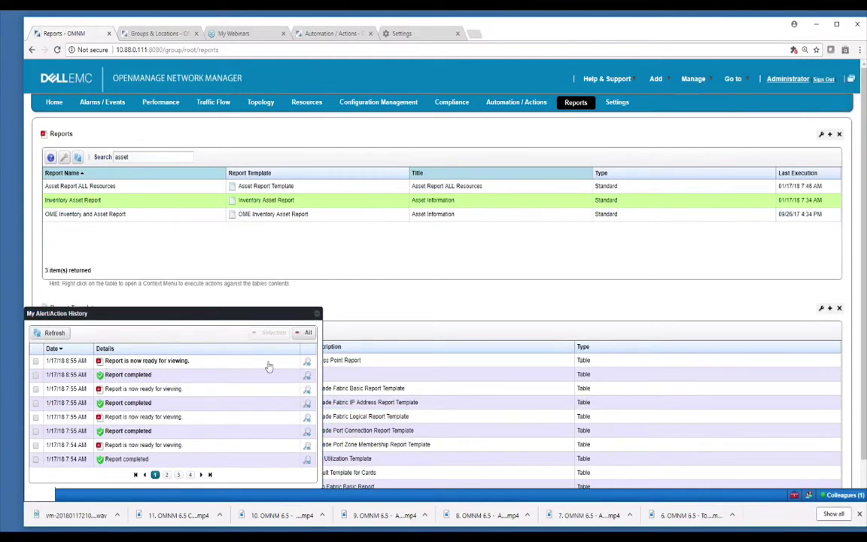
left_click(308, 363)
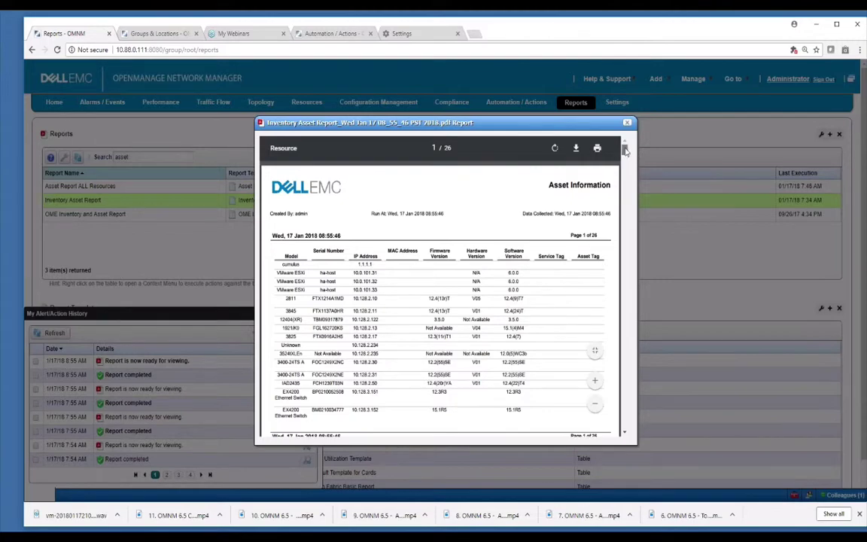
Review the first pages of the generated asset report, and close the report viewer and alert history.
mouse_move(625, 151)
left_mouse_down()
mouse_move(625, 179)
mouse_move(624, 150)
left_mouse_up()
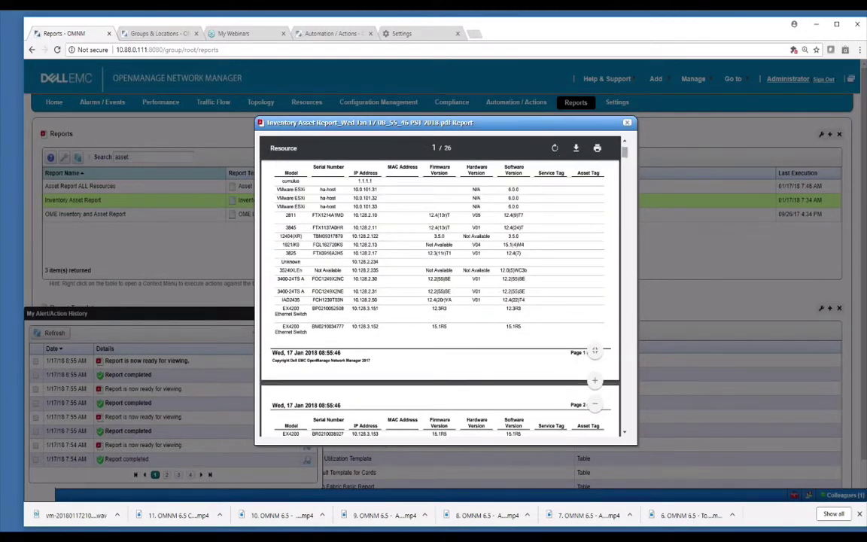
left_click(628, 123)
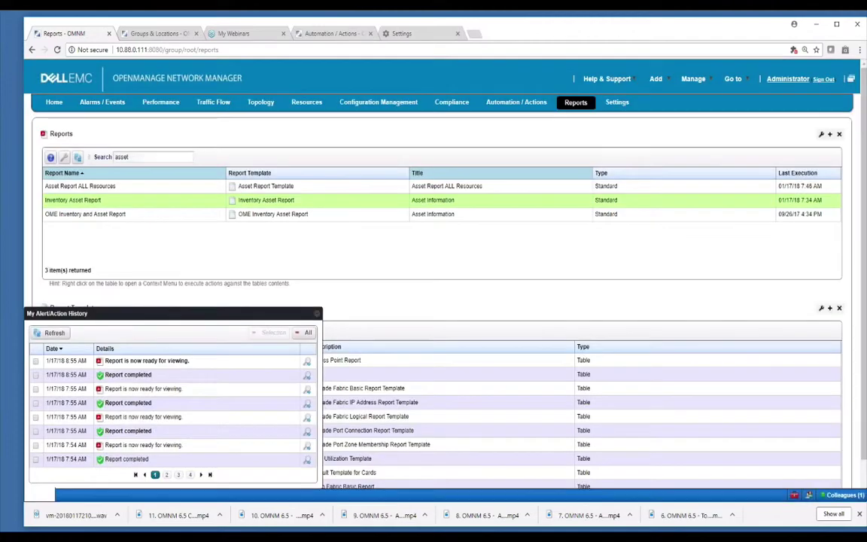
left_click(318, 315)
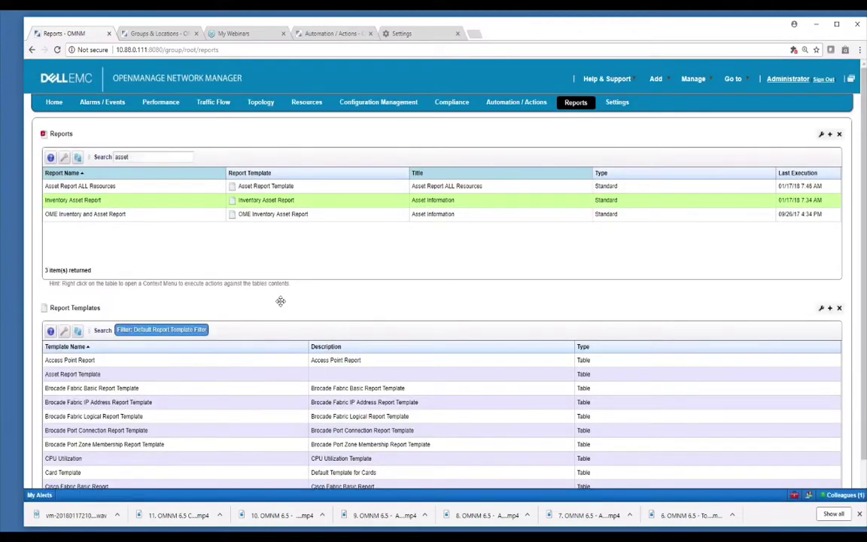
Open the advanced execution parameters of the Inventory Asset Report and check the available email/export types.
left_click(133, 201)
right_click(134, 203)
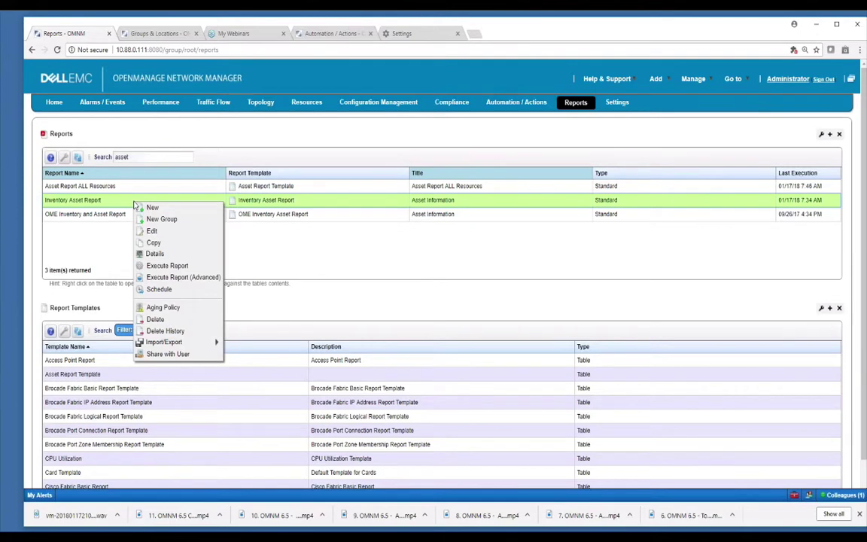
left_click(155, 253)
right_click(130, 199)
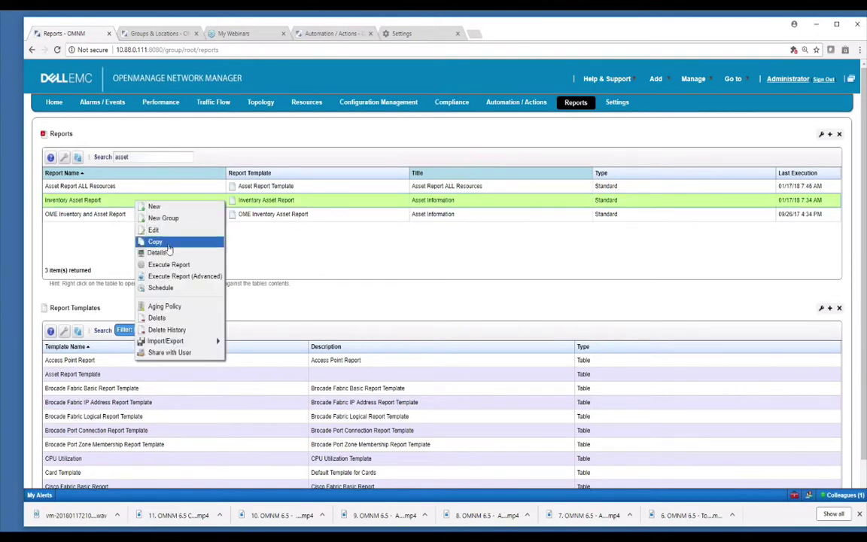
left_click(178, 277)
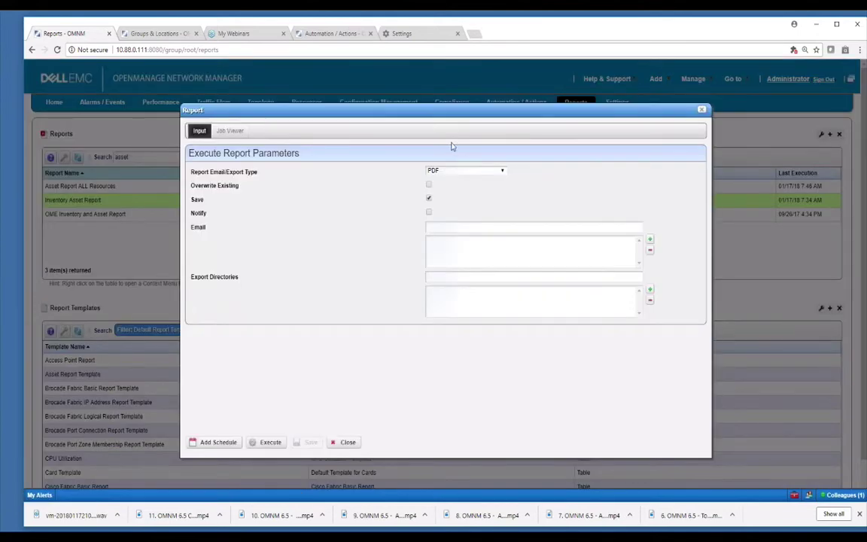
left_click(503, 171)
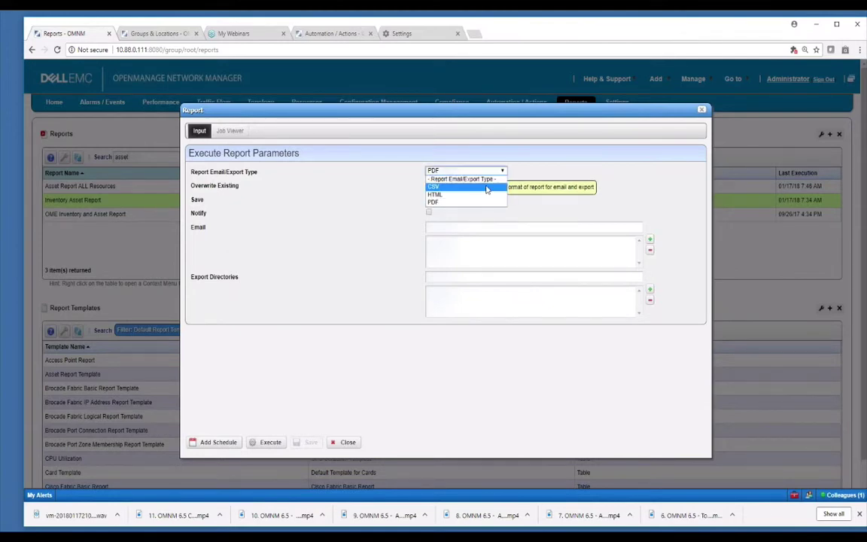
left_click(569, 206)
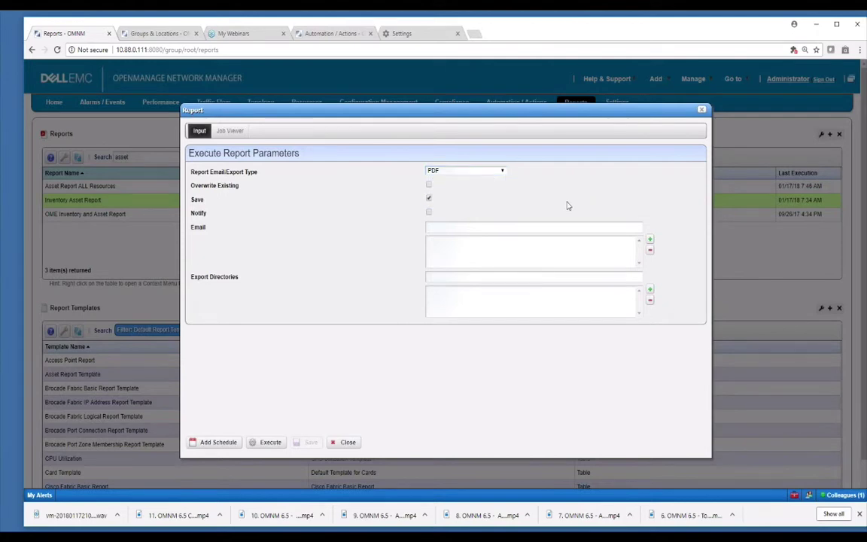
Enable Notify and Overwrite Existing in the execution parameters, and close them without executing the report.
left_click(456, 226)
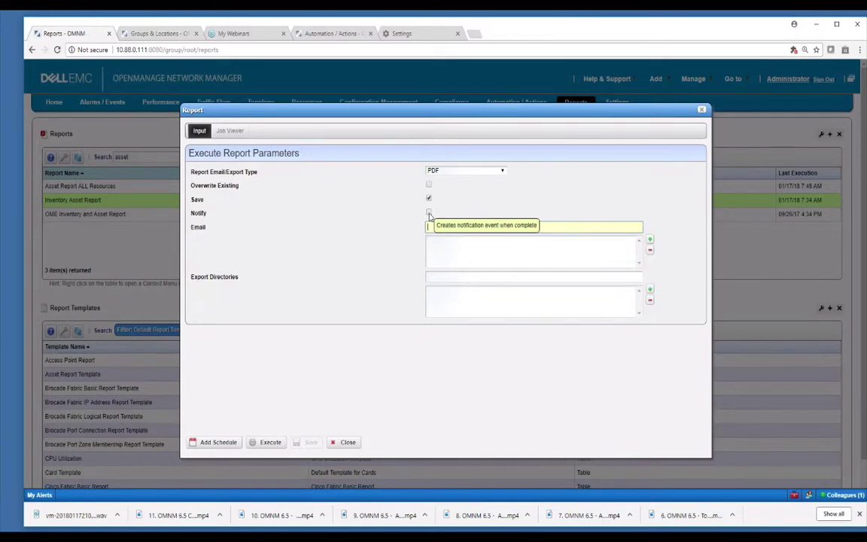
left_click(429, 213)
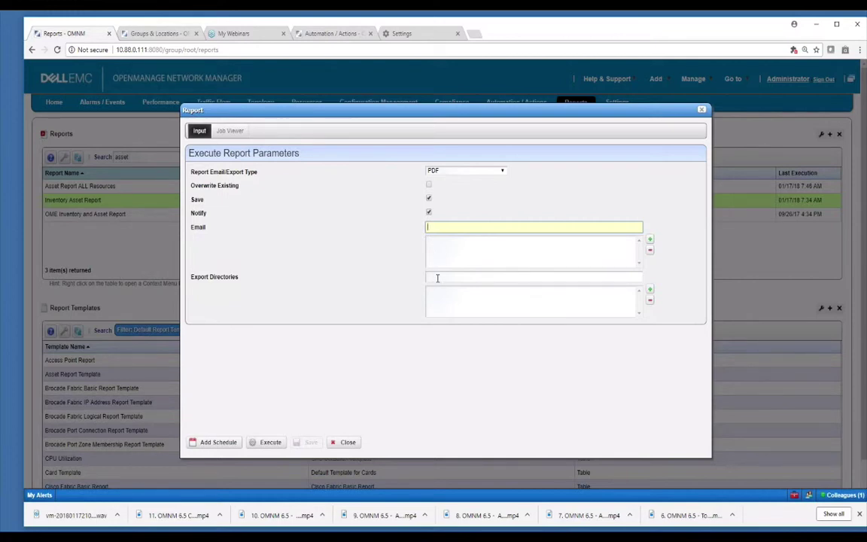
left_click(437, 278)
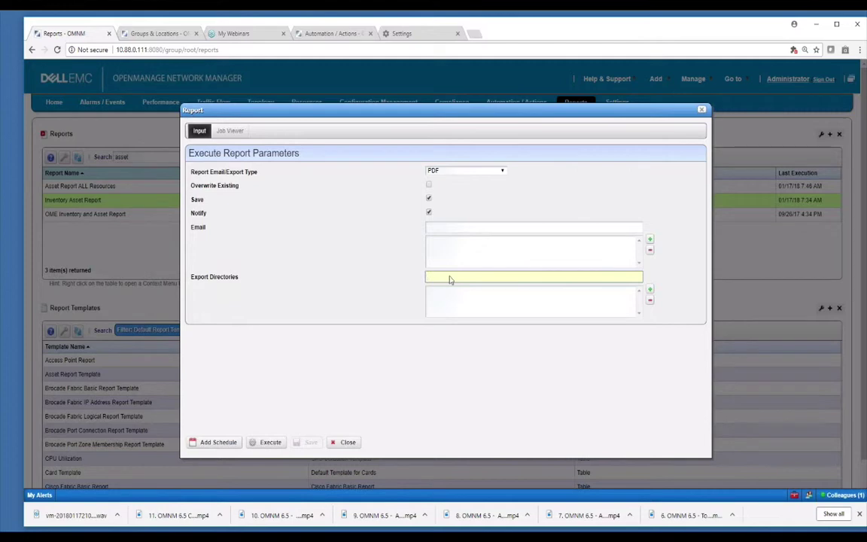
left_click(428, 186)
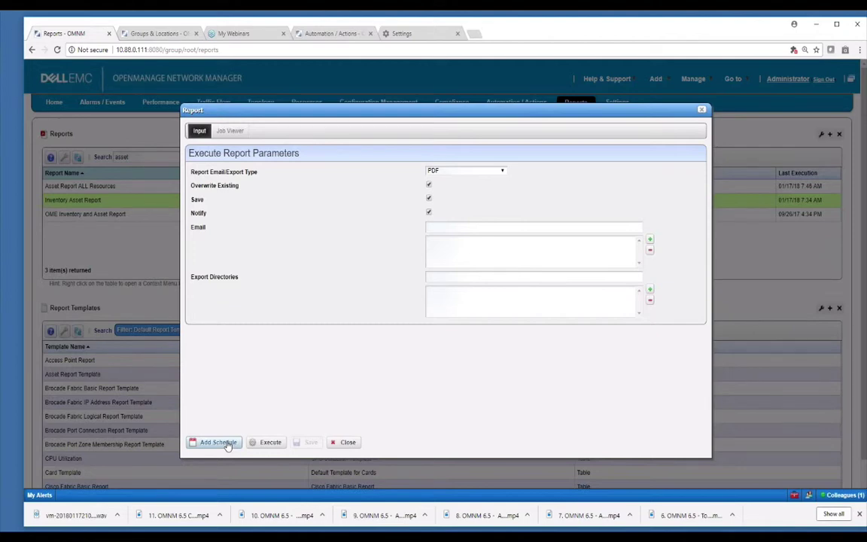
left_click(339, 442)
Start a new group report and name it "mygroup".
right_click(207, 199)
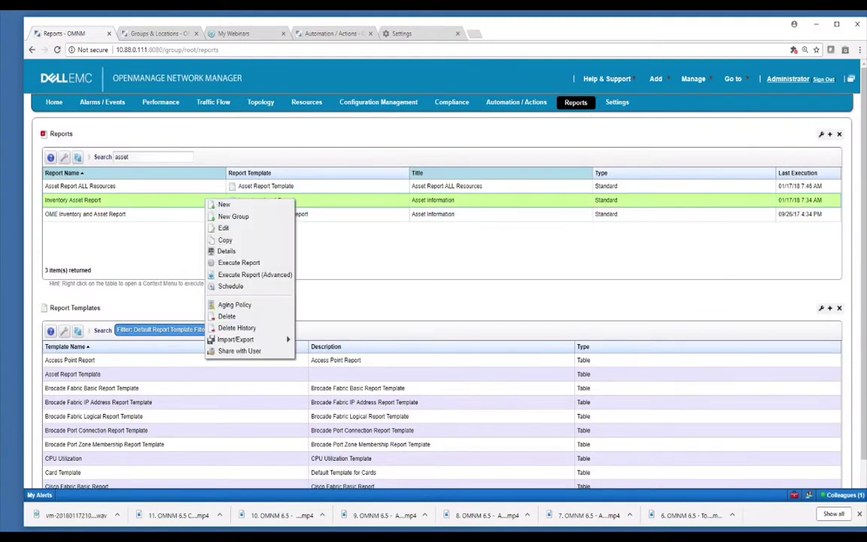
left_click(235, 216)
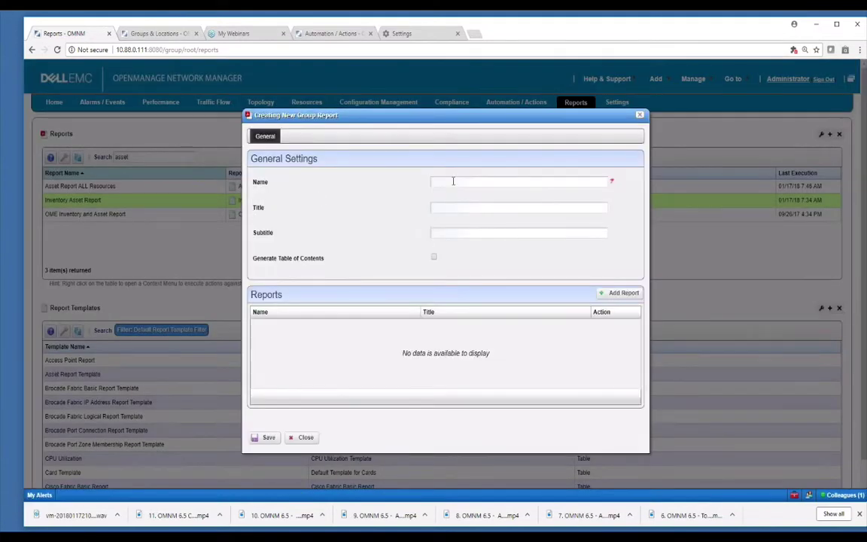
left_click(457, 181)
type("my")
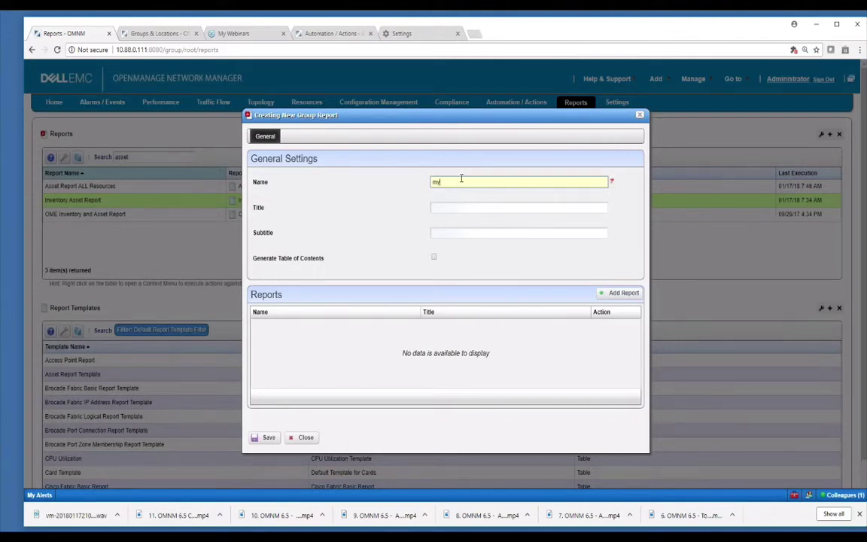
type("group")
Add the Brocade Fabric Logical, Brocade Port Zone Membership and CPU Utilization(Max) reports to the group report and save it.
left_click(621, 294)
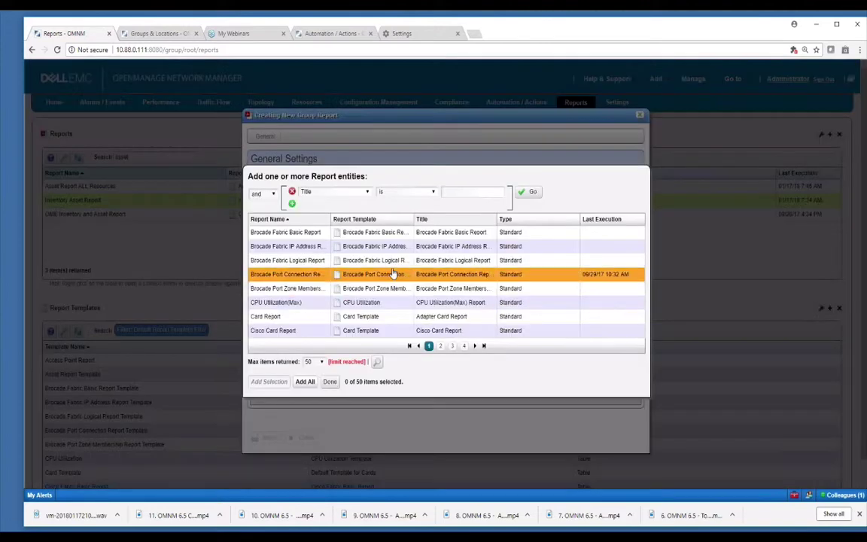
left_click(392, 260)
left_click(392, 289)
left_click(388, 302)
left_click(329, 382)
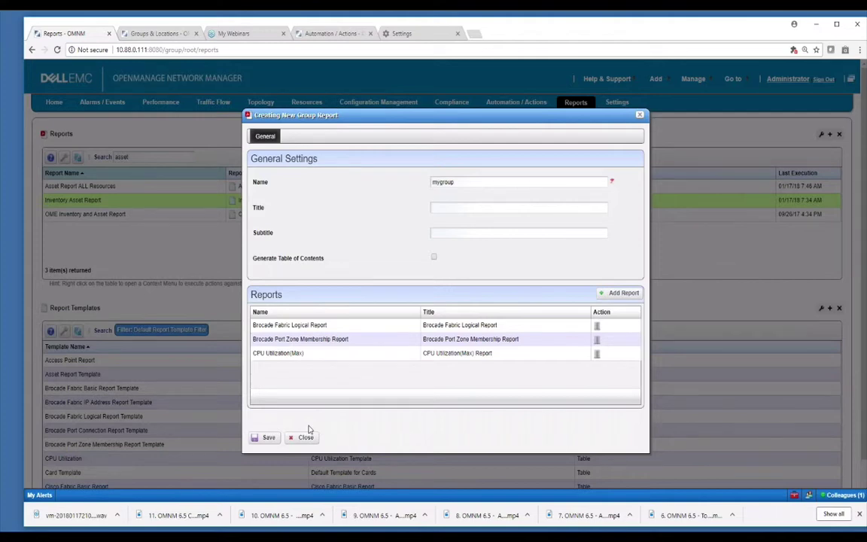
left_click(266, 438)
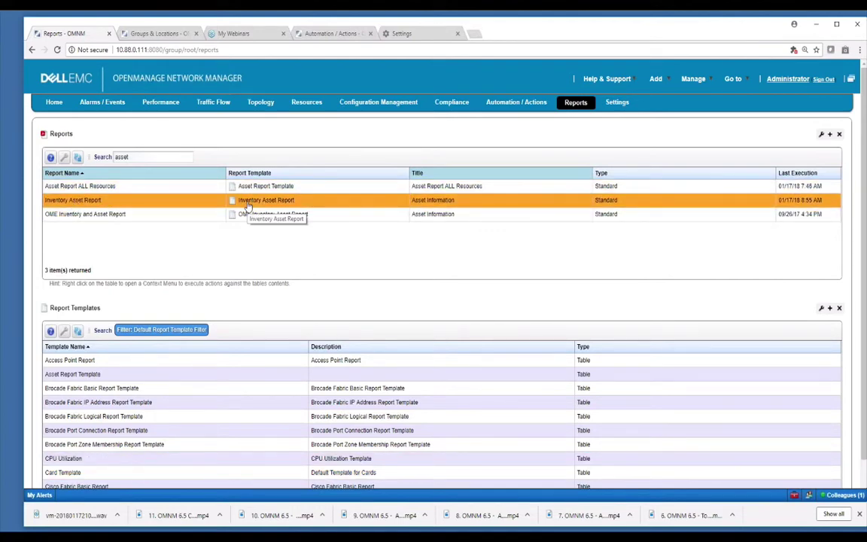
Search the report templates for "inv" and open the Inventory Asset Report template for editing.
left_click(103, 331)
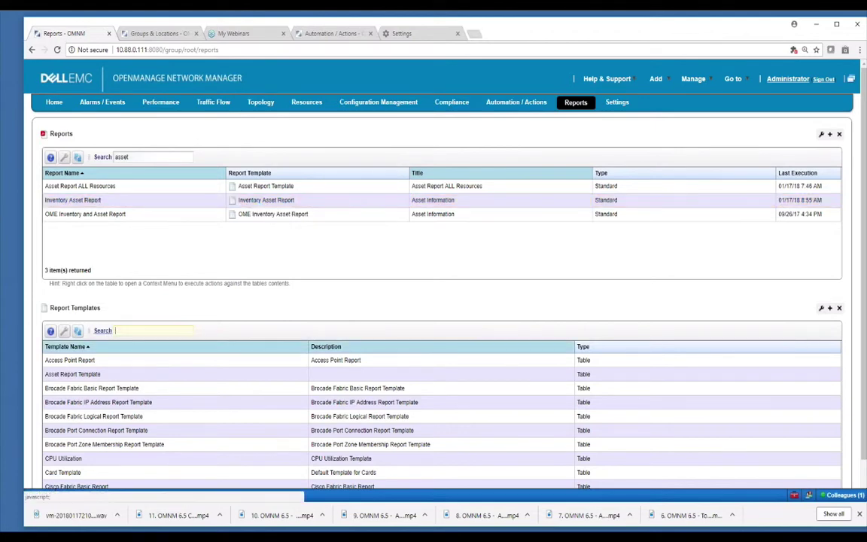
type("inv")
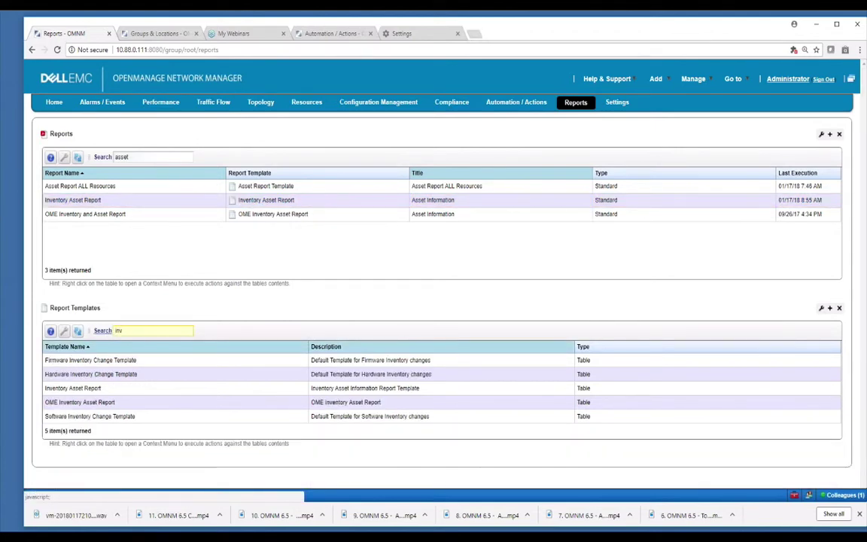
right_click(259, 390)
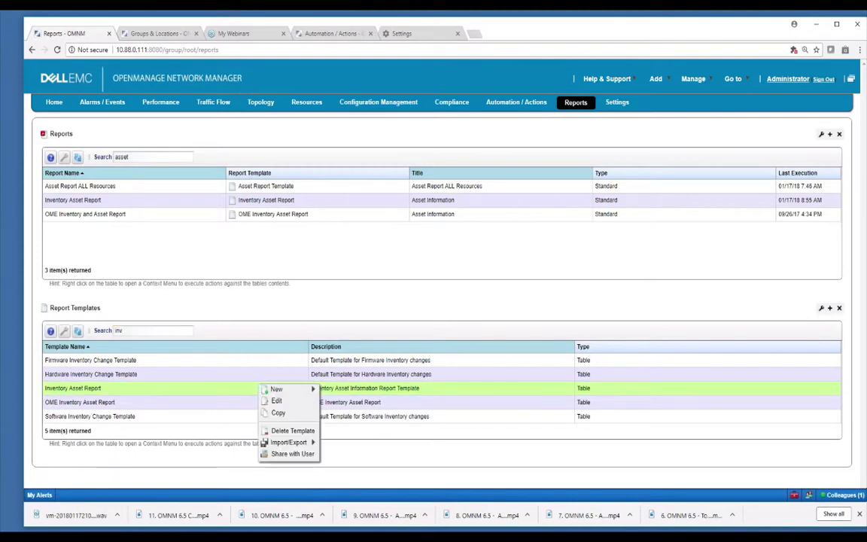
left_click(275, 402)
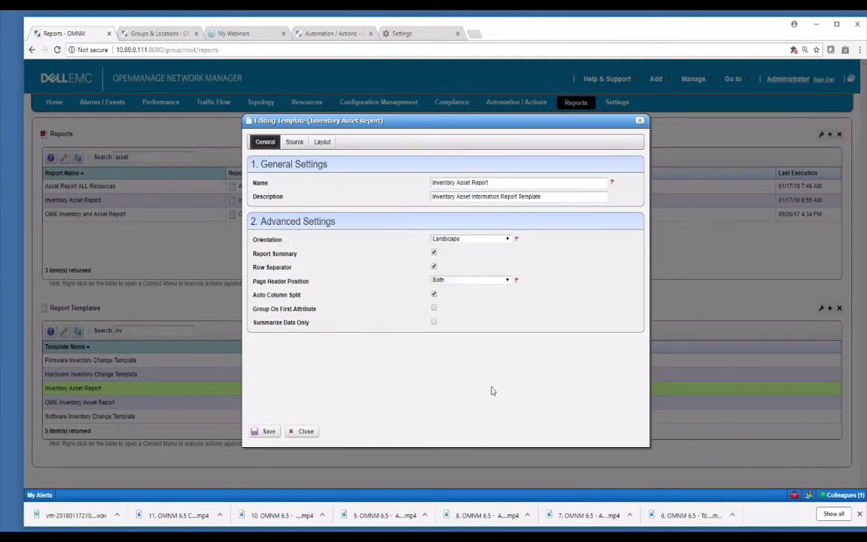
Examine the inventory source of the Inventory Asset Report template, including its selectable types and available columns.
left_click(295, 142)
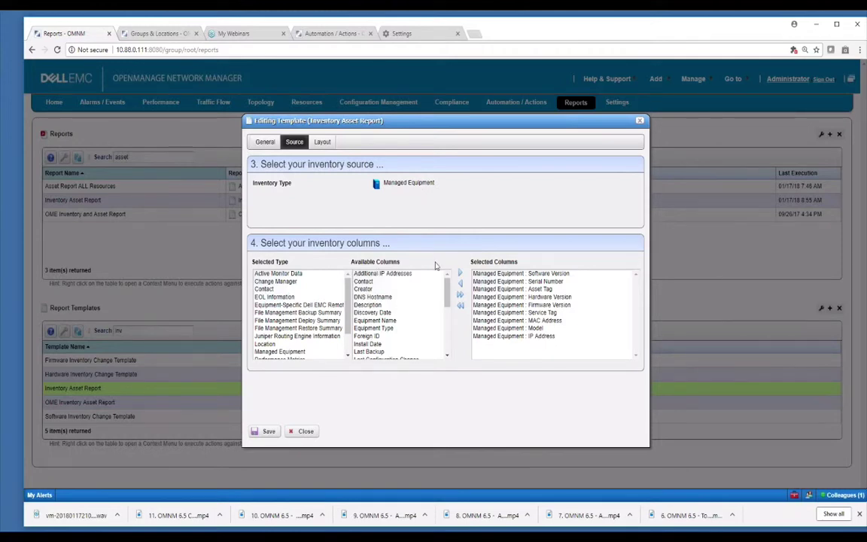
left_click(348, 351)
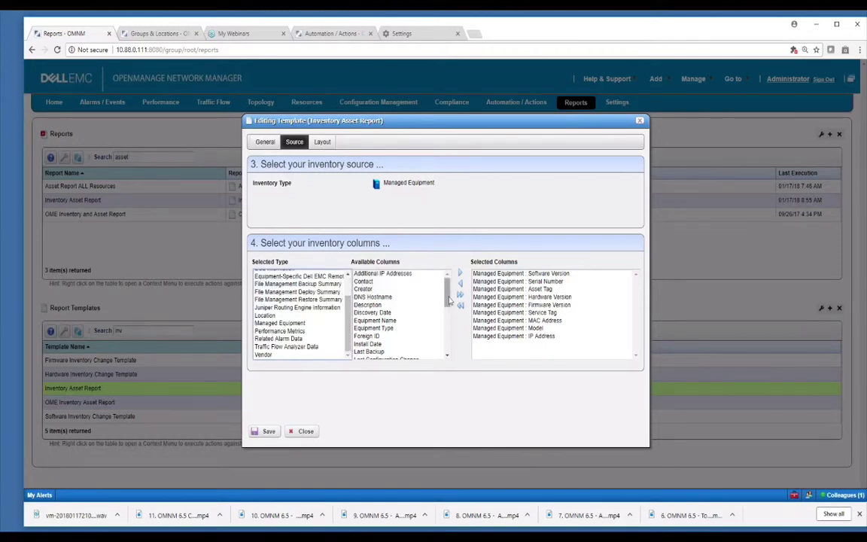
scroll(421, 309, "down", 5)
scroll(444, 274, "up", 5)
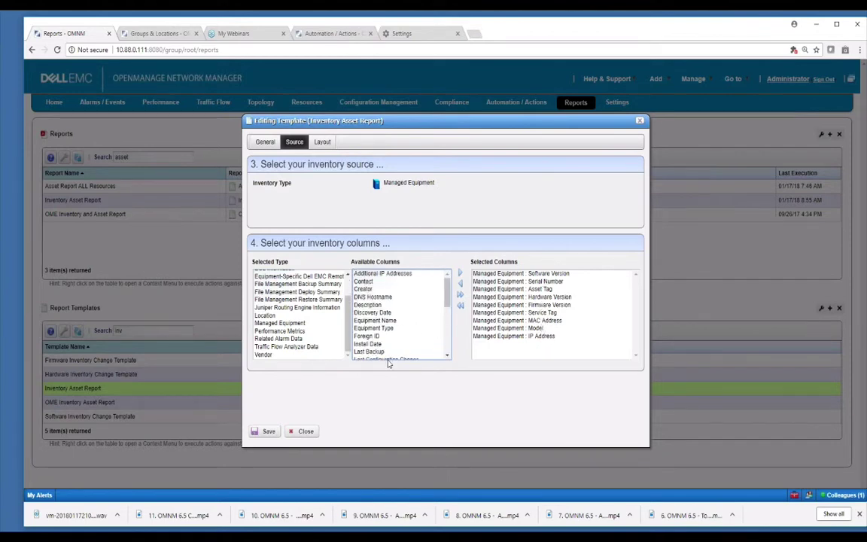
Add the Location Details column of the Location type to the template's selected columns.
left_click(285, 316)
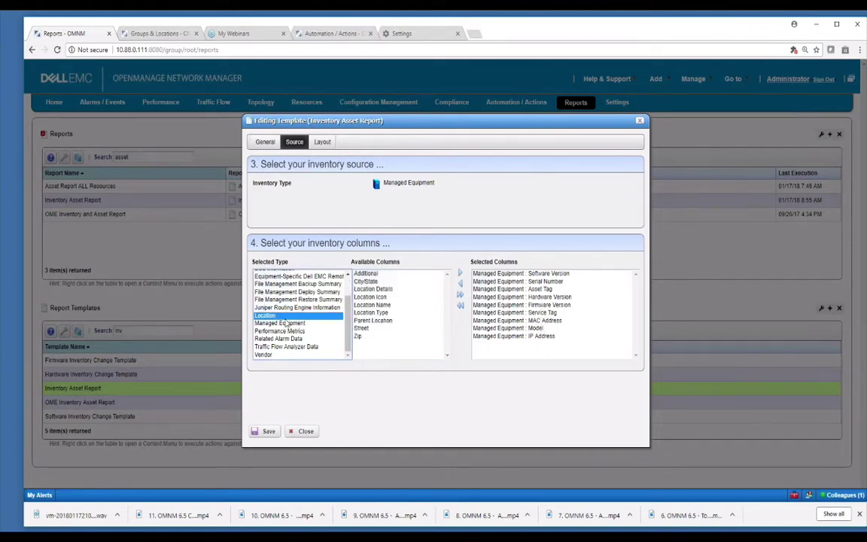
left_click(369, 290)
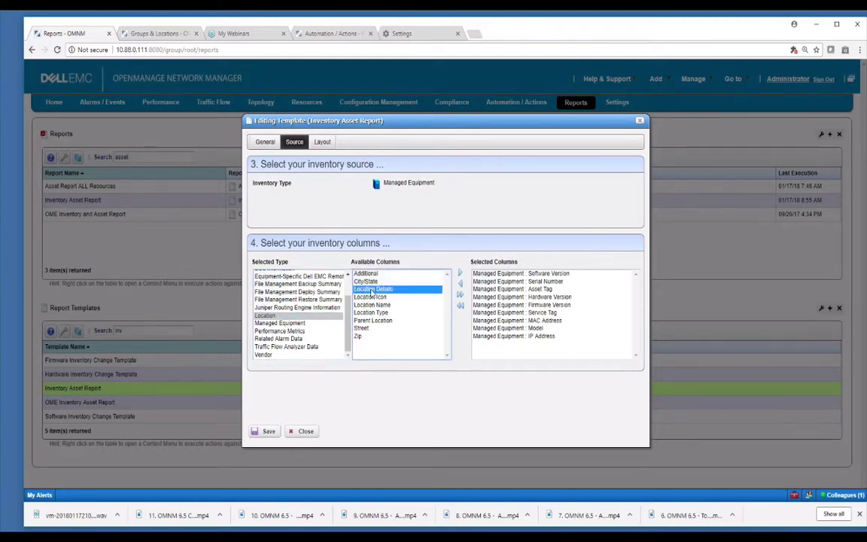
left_click(460, 274)
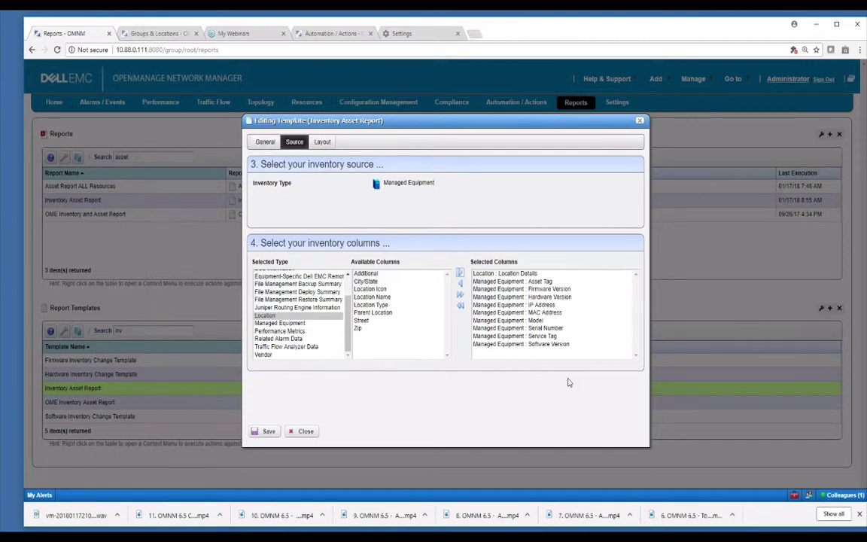
Remove the Managed Equipment Model and Hardware Version columns from the selection and close the template without saving.
left_click(482, 320)
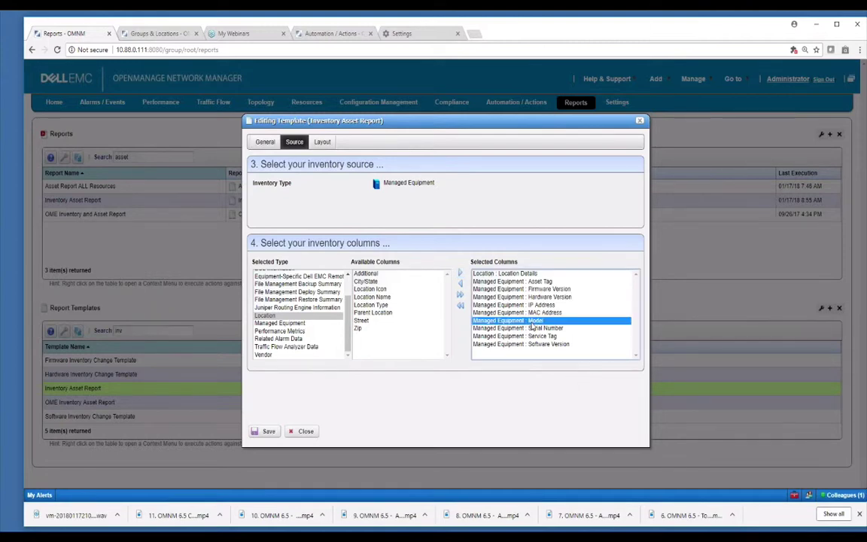
left_click(461, 285)
left_click(503, 297)
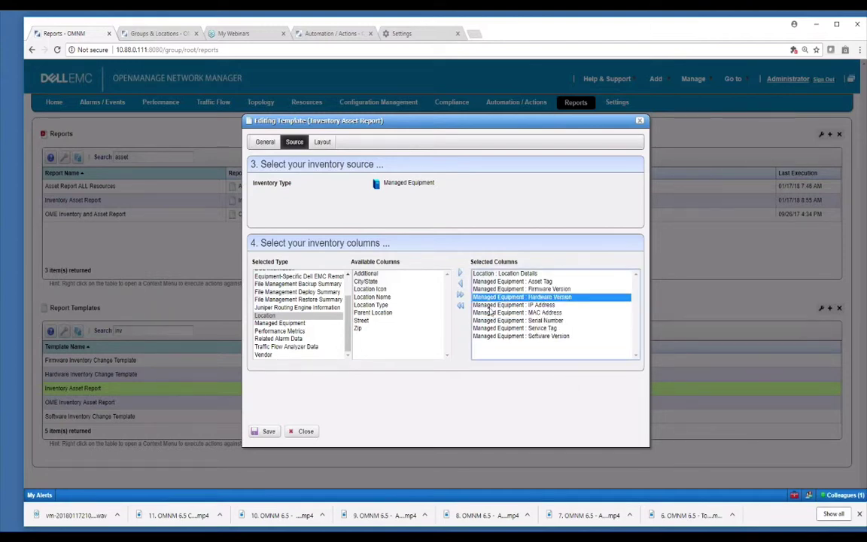
left_click(462, 284)
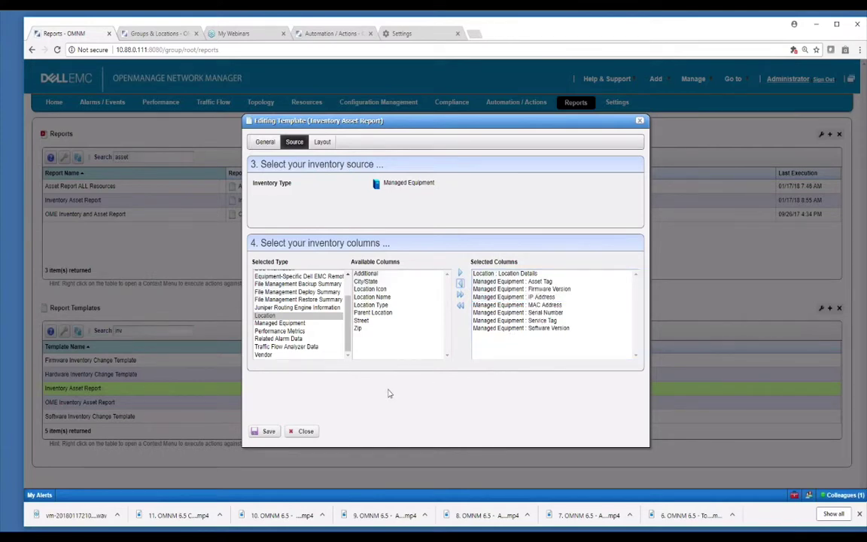
left_click(304, 430)
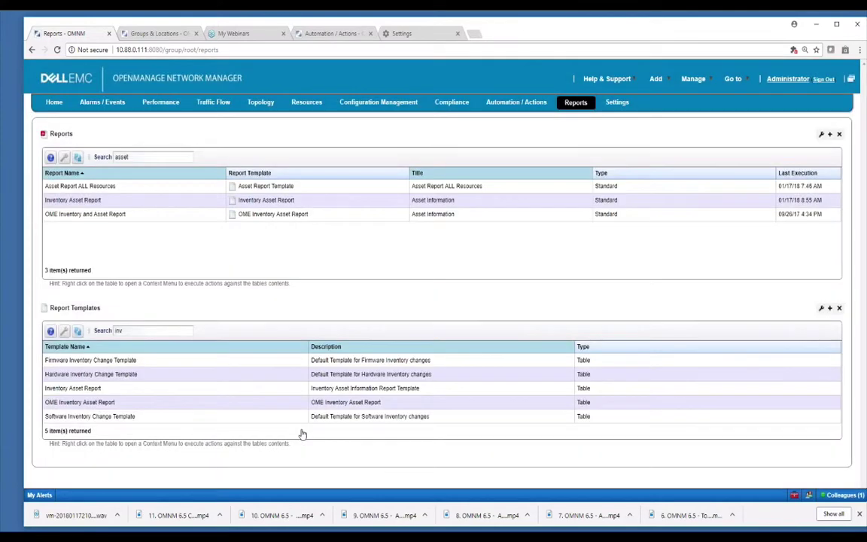
Start a copy of the Inventory Asset Report template and look through its source and layout settings.
right_click(175, 393)
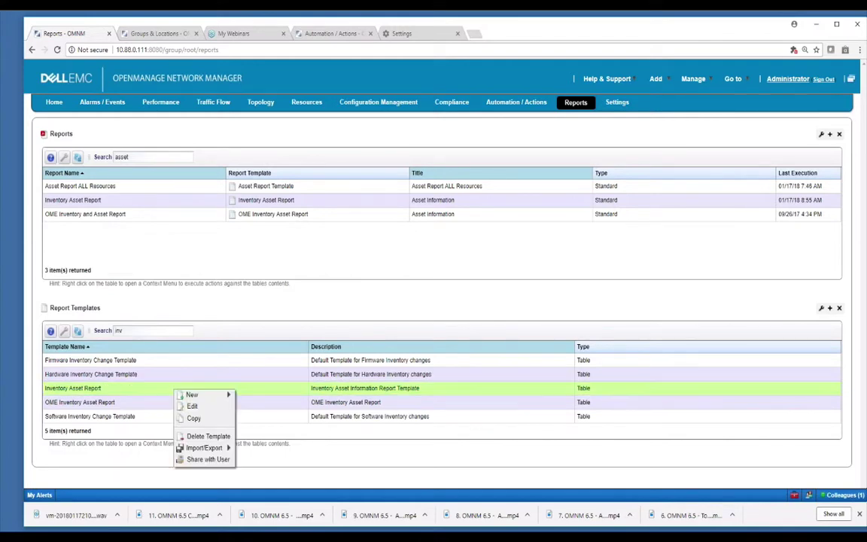
left_click(198, 416)
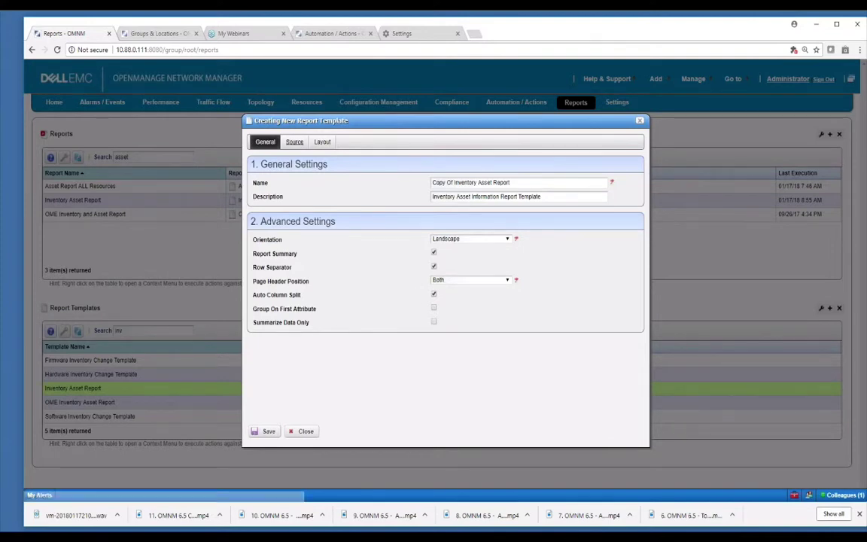
left_click(294, 142)
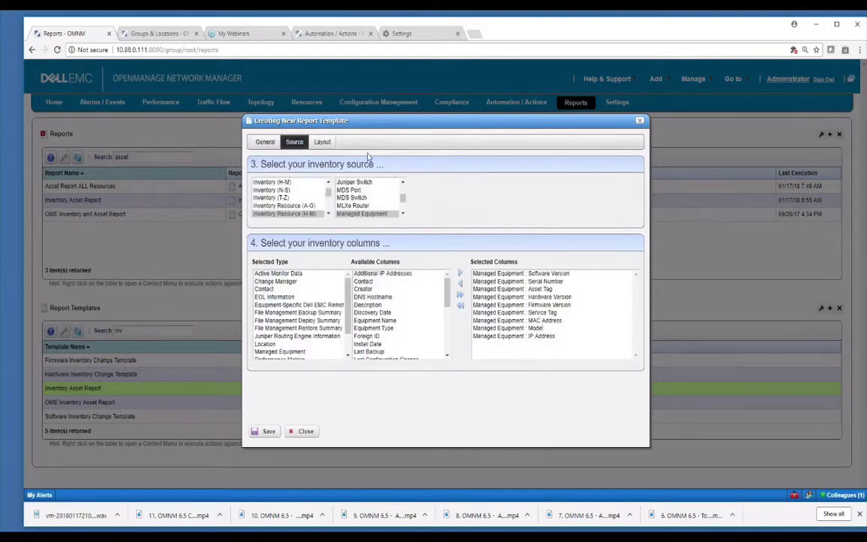
left_click(323, 142)
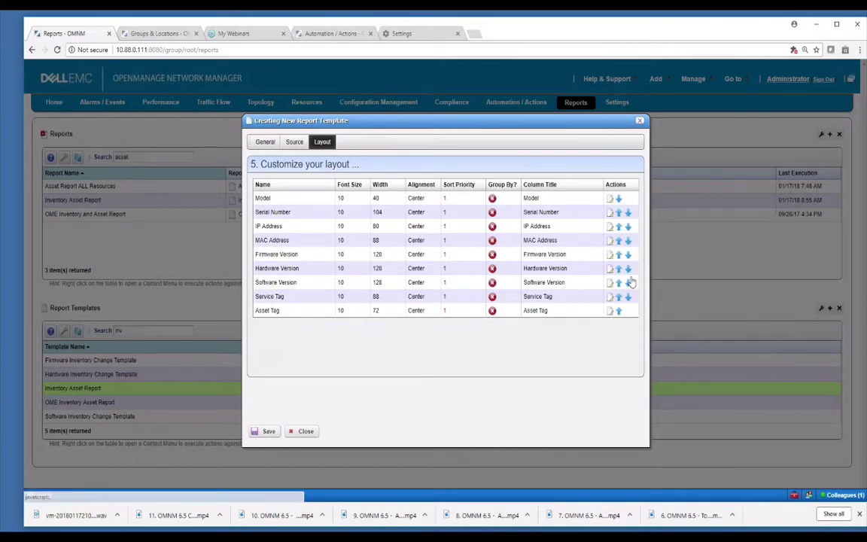
Try grouping data by the IP Address attribute in its column properties, cancel the change and close the template copy without saving.
left_click(610, 228)
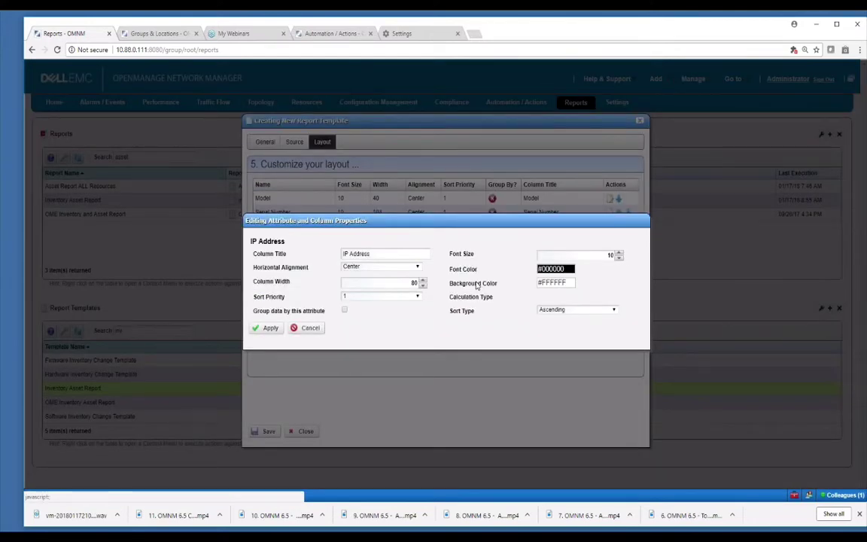
left_click_drag(399, 254, 345, 254)
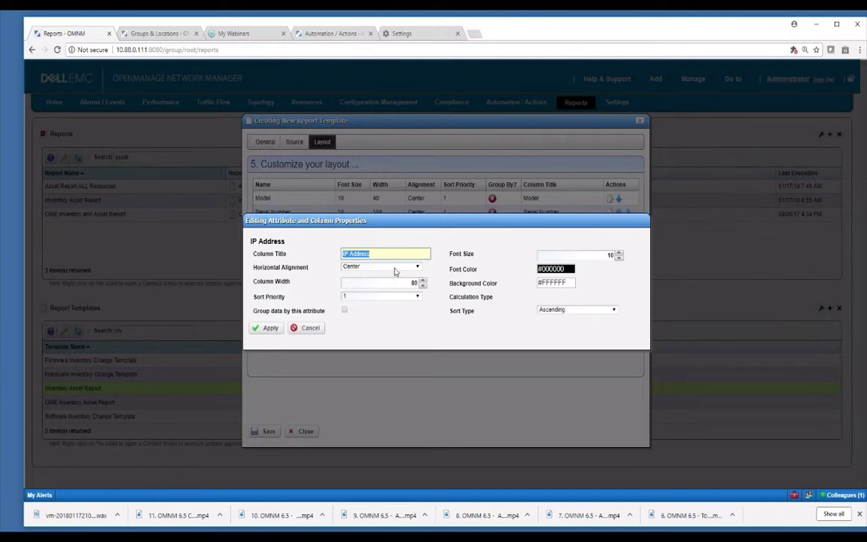
left_click(345, 310)
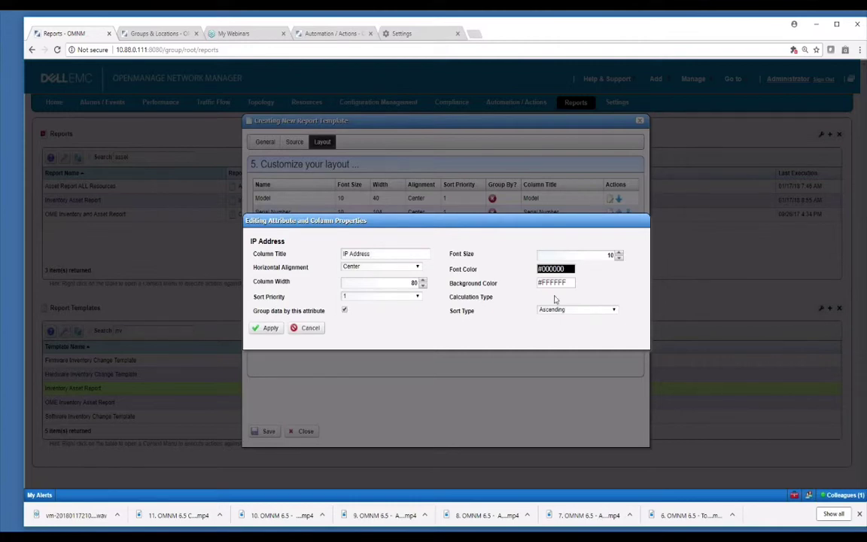
left_click(310, 328)
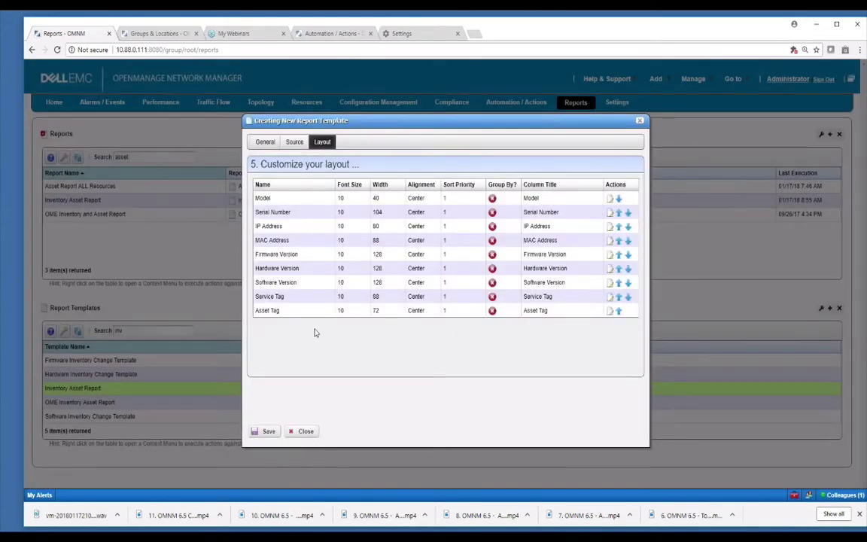
left_click(307, 432)
Start a new report and assign the Configuration File Change Template as its report template.
left_click(207, 200)
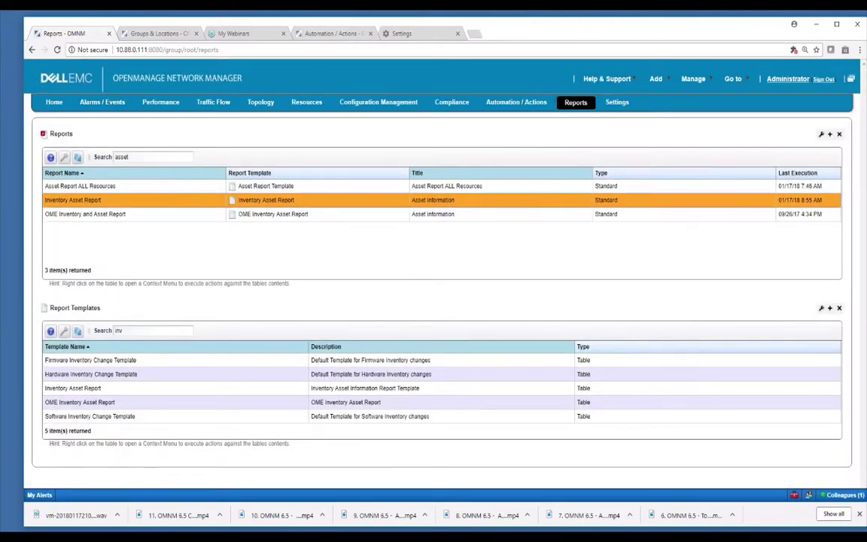
right_click(210, 201)
left_click(265, 209)
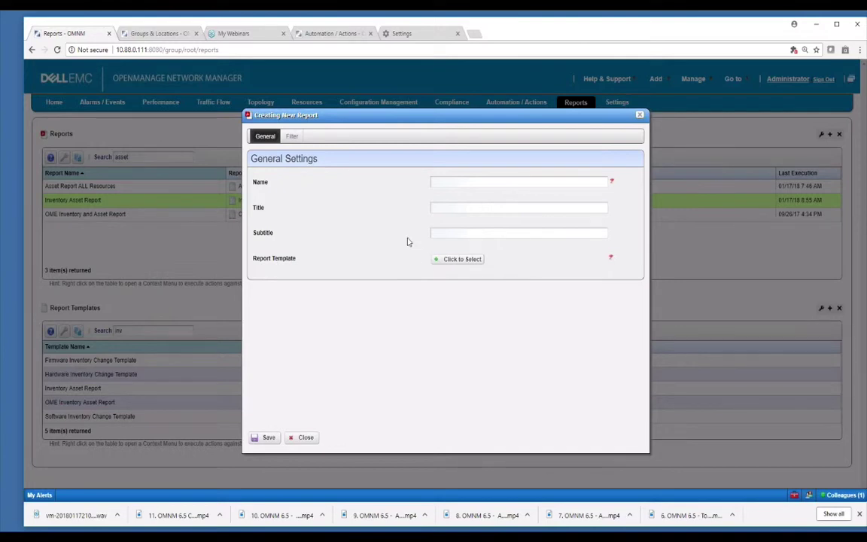
left_click(458, 259)
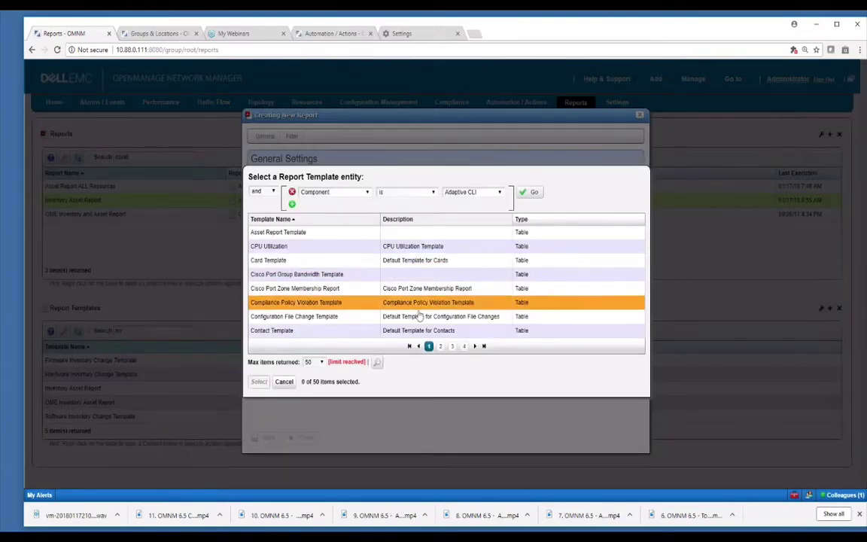
left_click(403, 317)
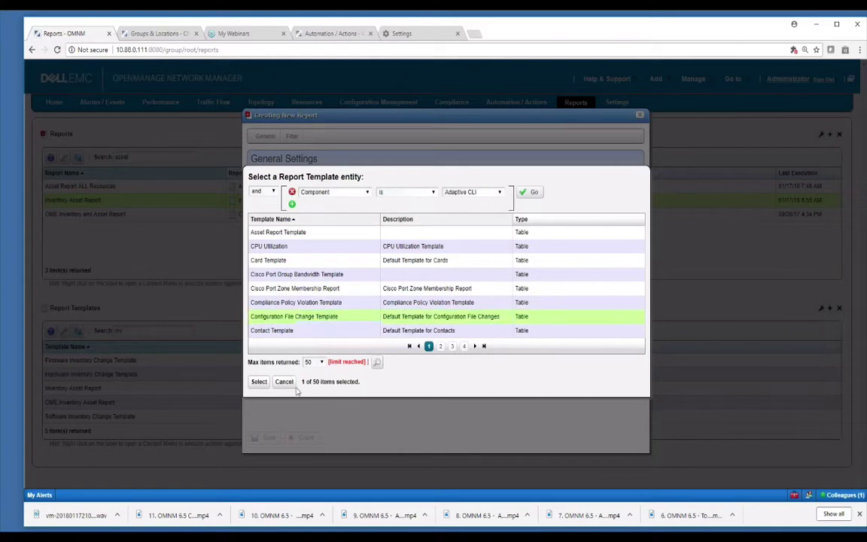
left_click(258, 382)
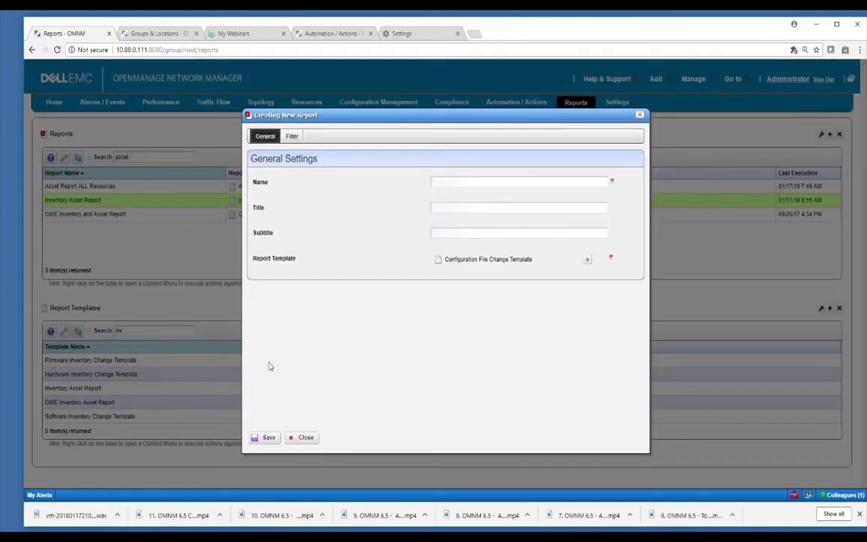
Name the new report "test" and close it without saving.
left_click(463, 181)
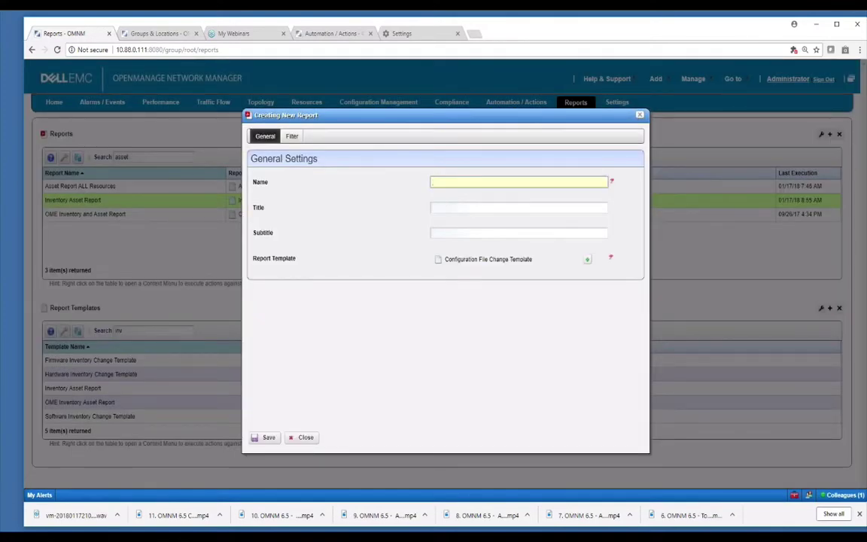
type("test")
left_click(306, 438)
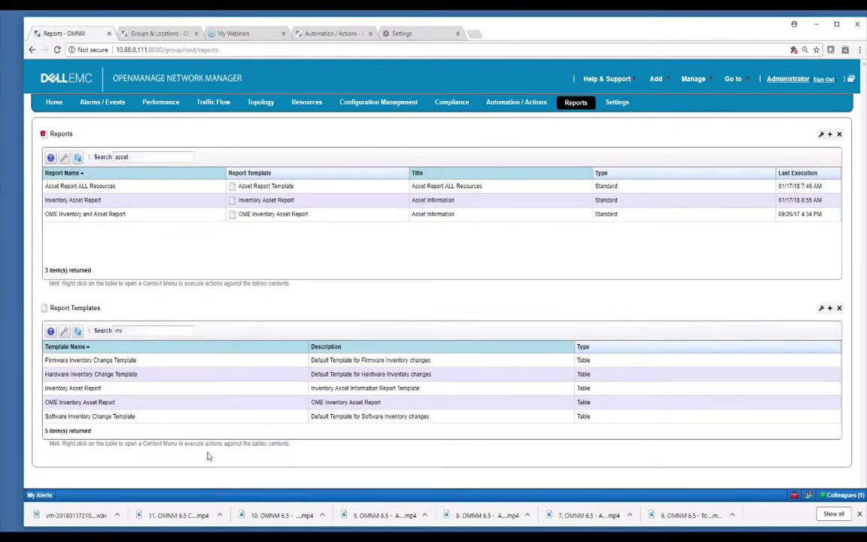
left_click(128, 379)
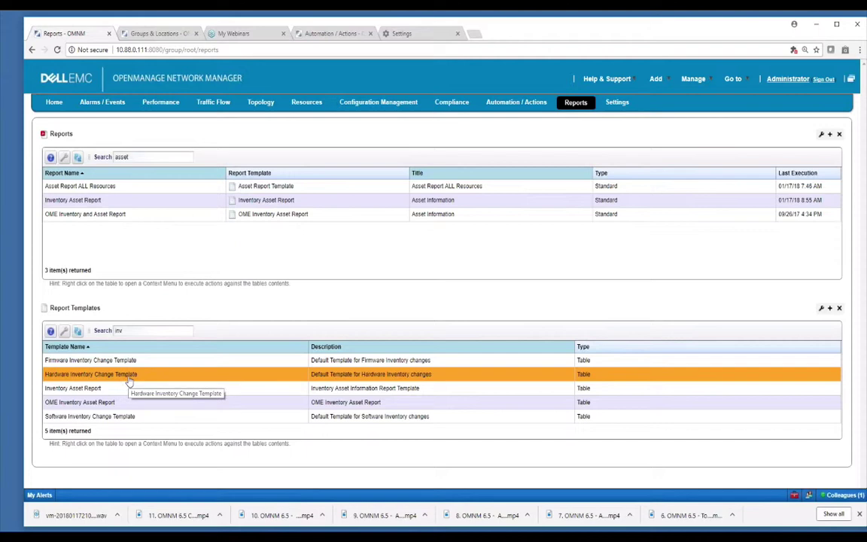
left_click(156, 360)
right_click(158, 360)
mouse_move(171, 360)
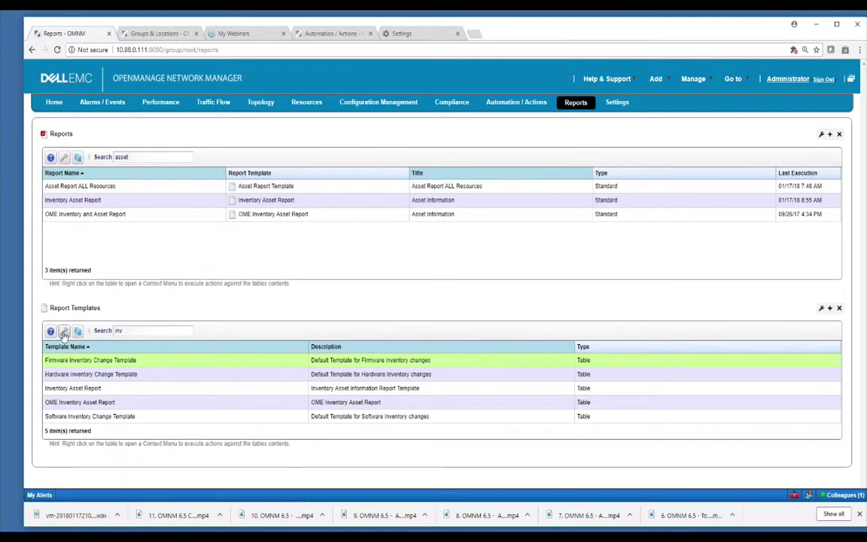
Search the report templates for "demo" and open the DEMO COMPARISON template to view its inventory source and columns.
left_click(118, 331)
type("de")
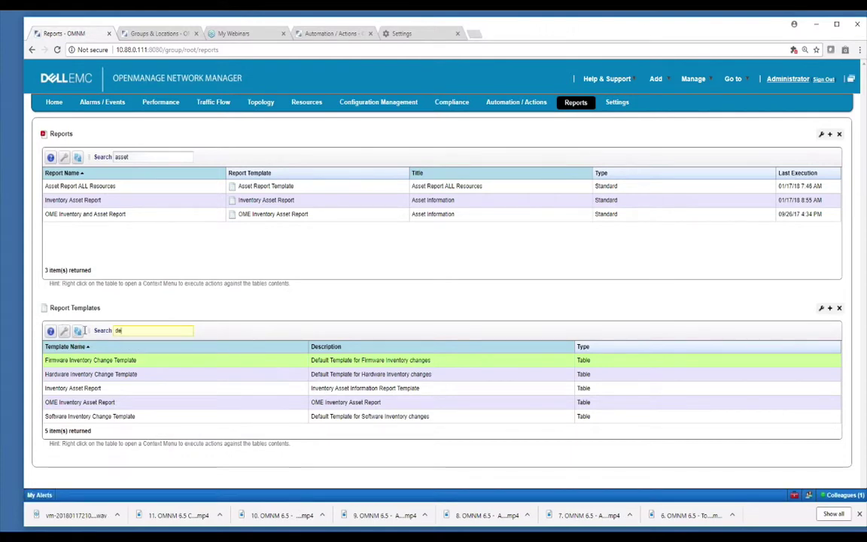
type("mo")
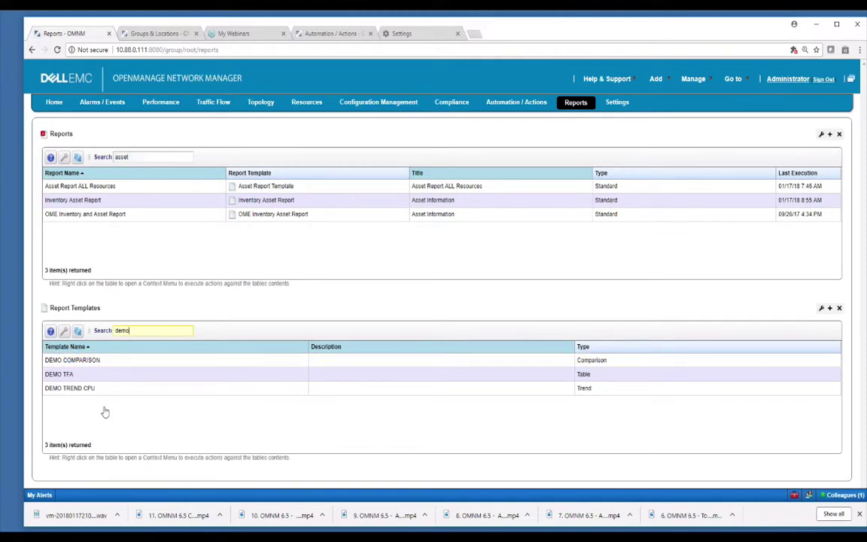
right_click(133, 361)
left_click(153, 377)
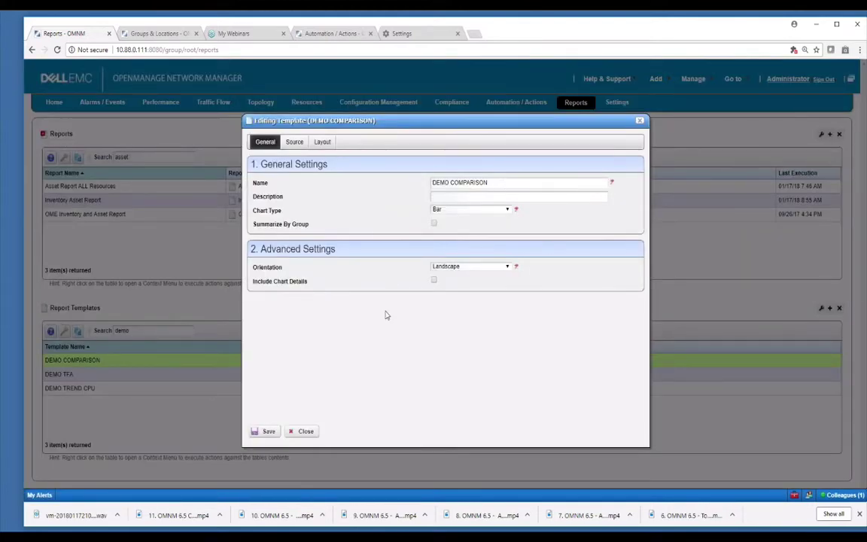
left_click(294, 142)
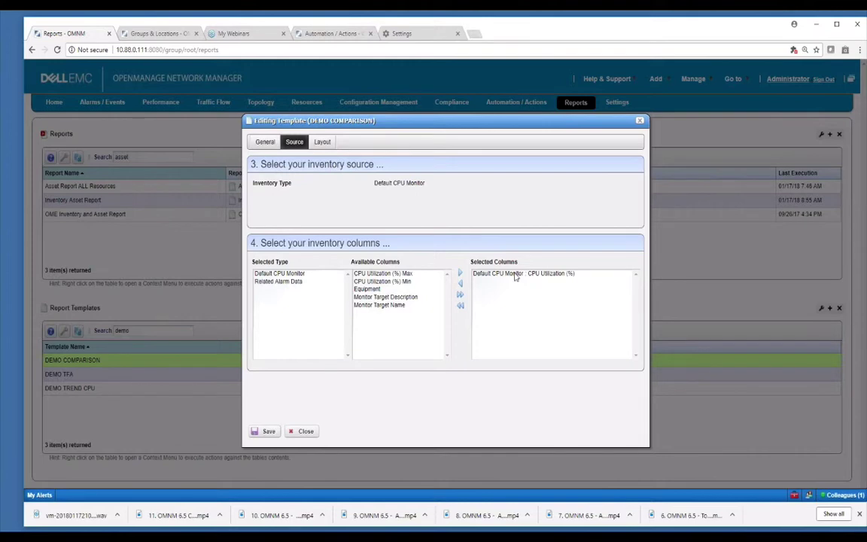
View the layout of the DEMO COMPARISON template, close it without saving, and search the reports for "demo".
left_click(323, 146)
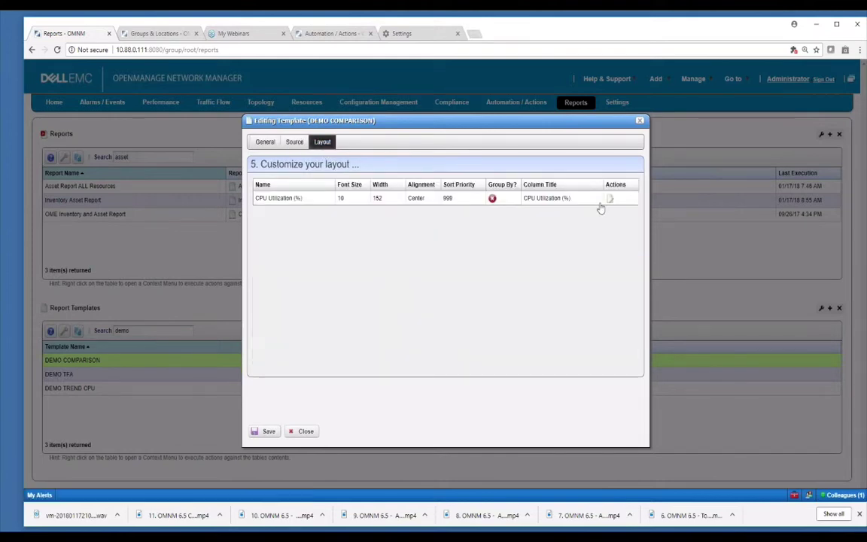
left_click(305, 432)
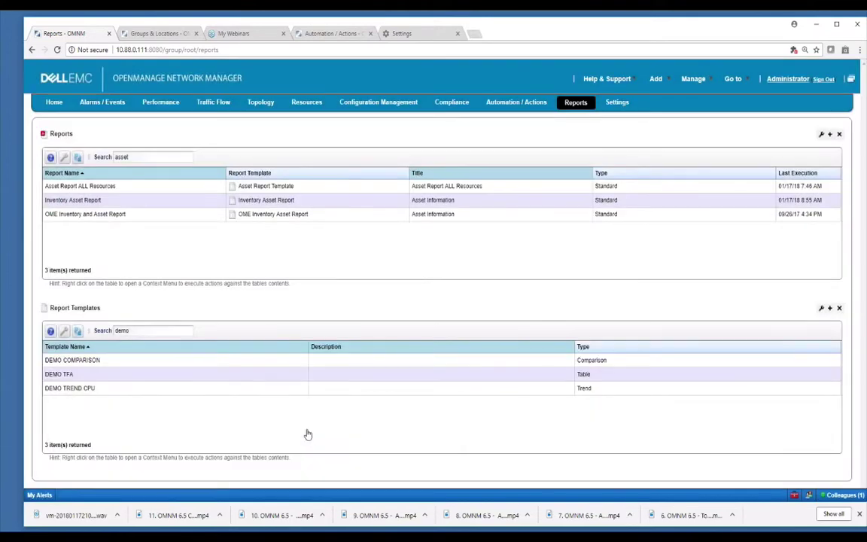
double_click(120, 157)
type("demo")
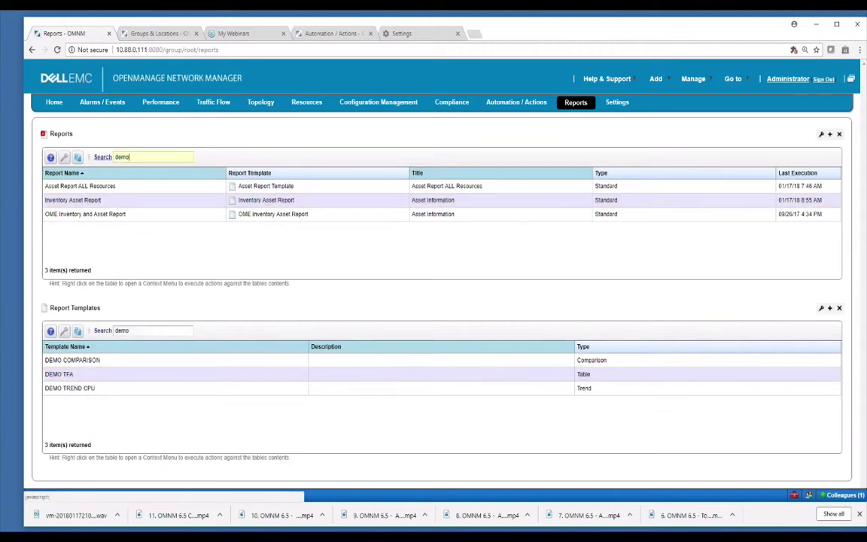
left_click(262, 187)
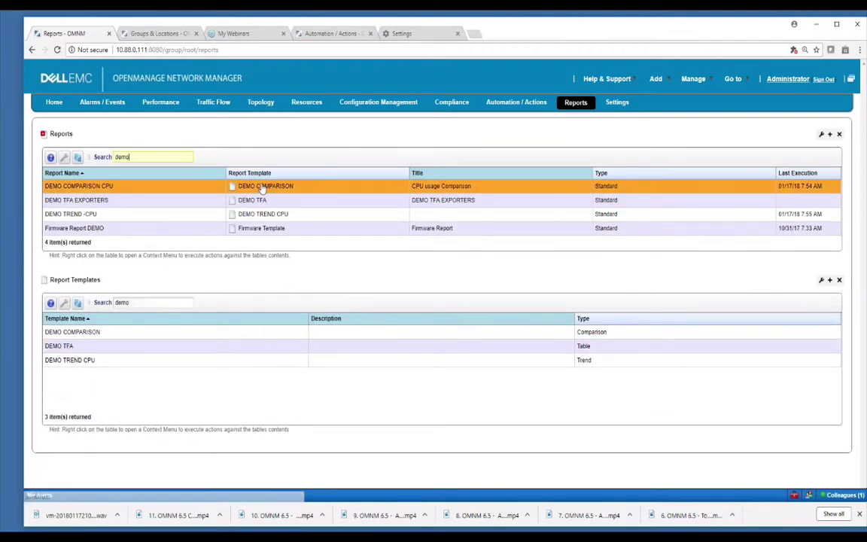
Open the DEMO COMPARISON CPU report for editing, view its general settings and filter criteria, and close it without saving.
right_click(217, 192)
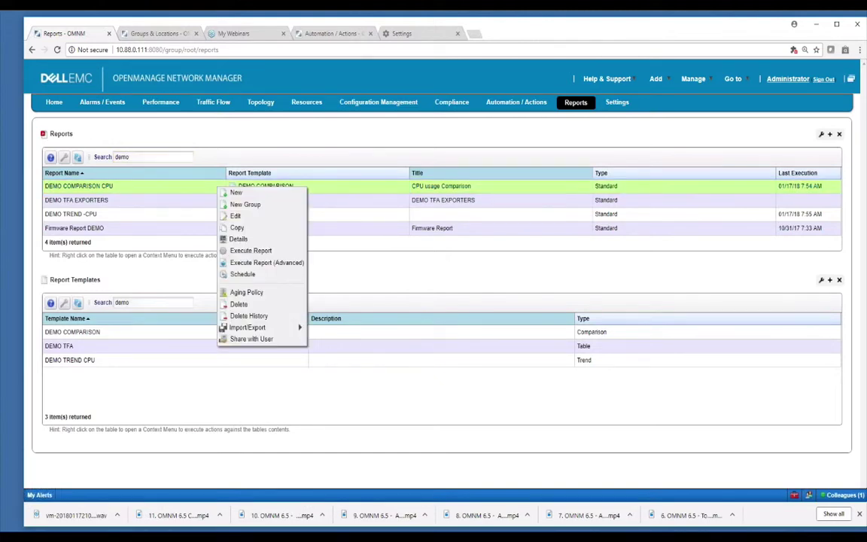
left_click(242, 216)
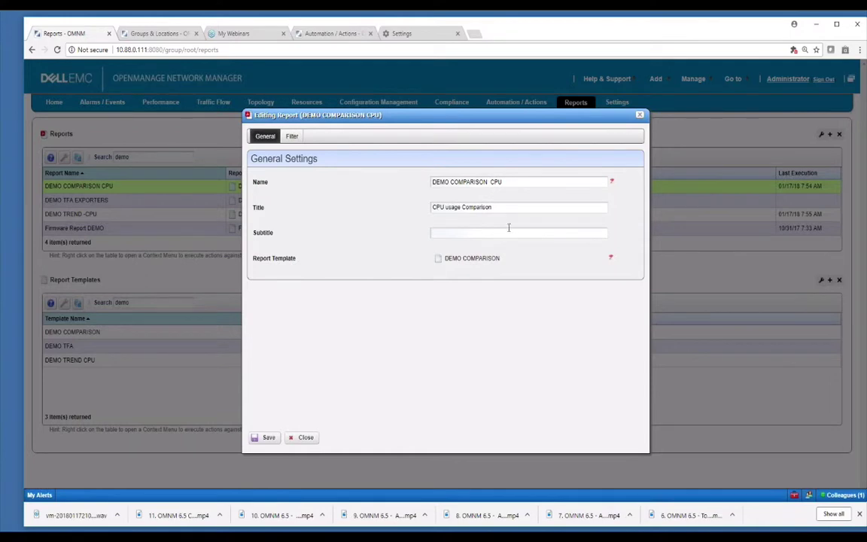
left_click(293, 136)
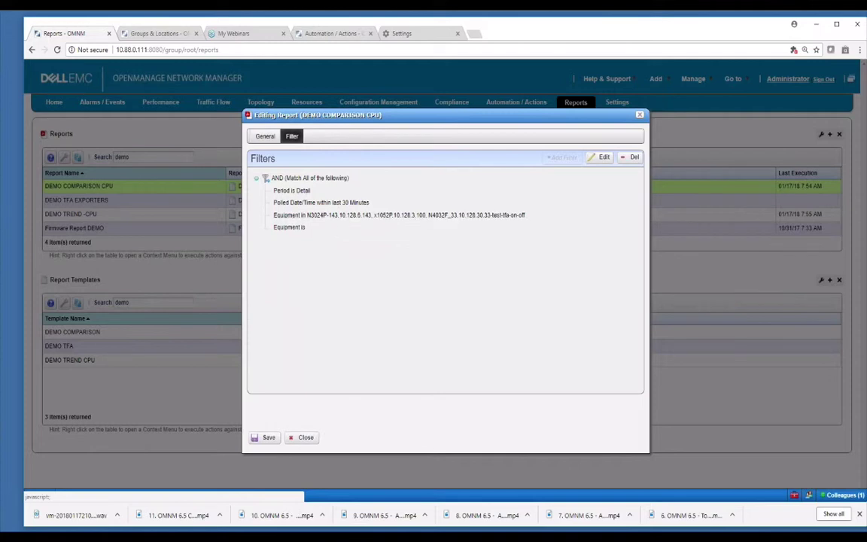
left_click(301, 438)
Execute the DEMO COMPARISON CPU report and examine its filter summary and comparison chart in the generated output.
right_click(218, 186)
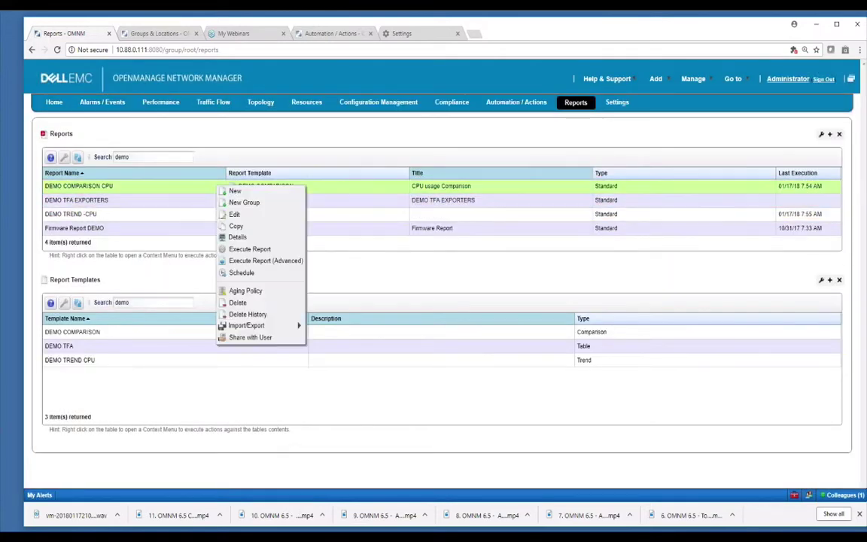
left_click(257, 249)
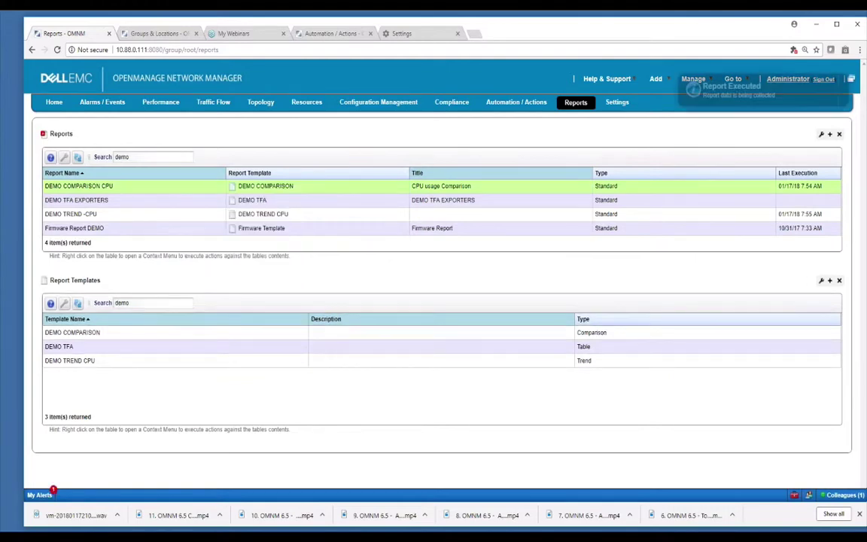
left_click(54, 492)
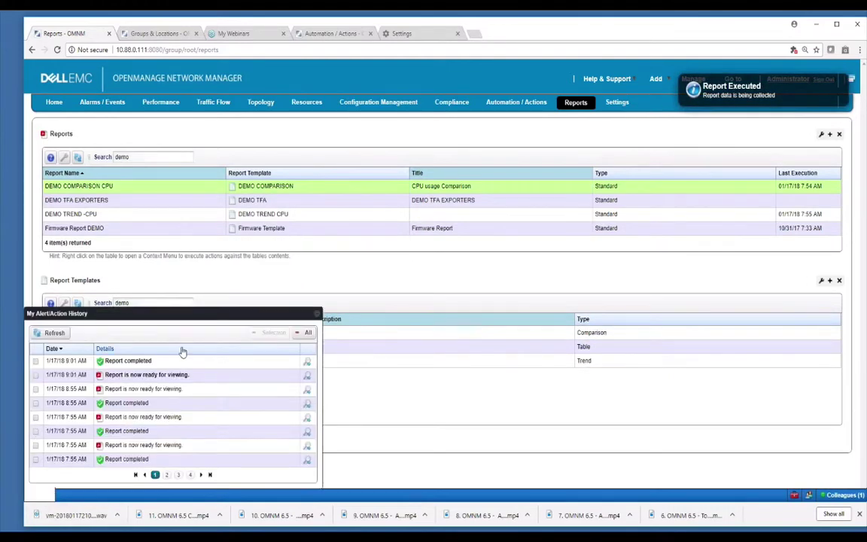
left_click(306, 378)
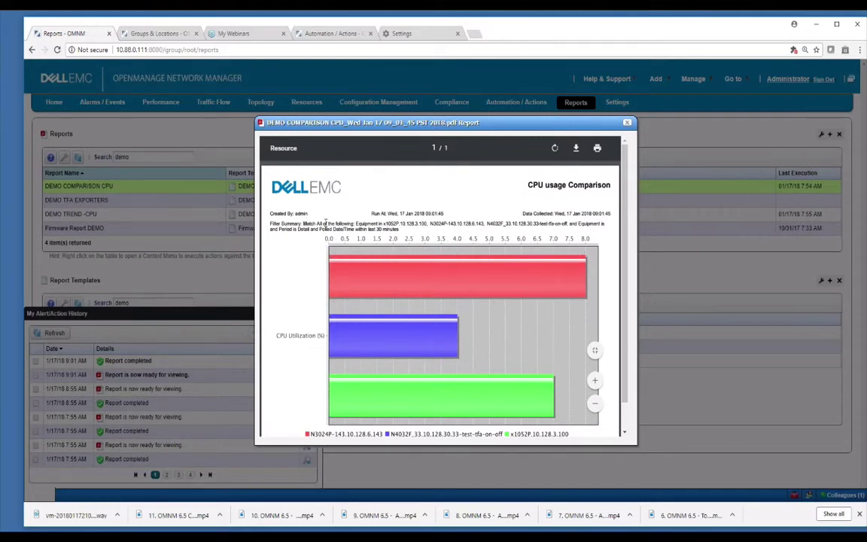
left_click_drag(305, 224, 446, 231)
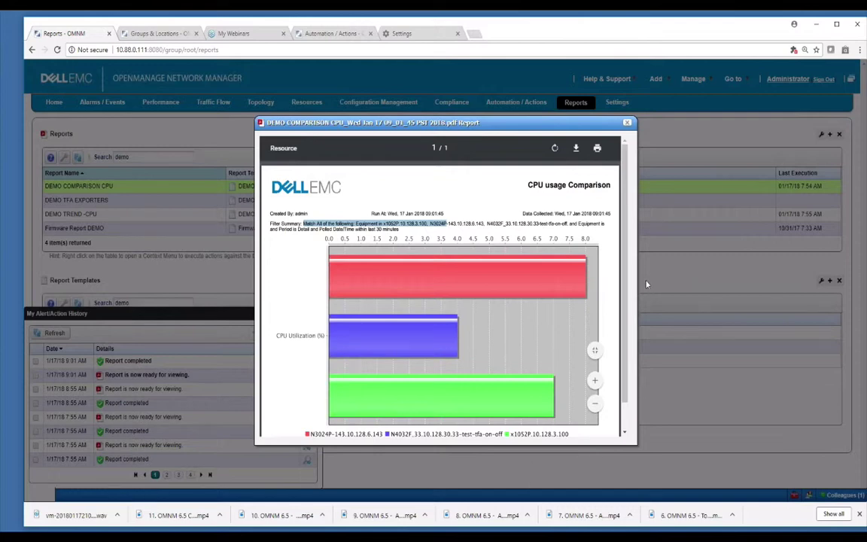
left_click(627, 122)
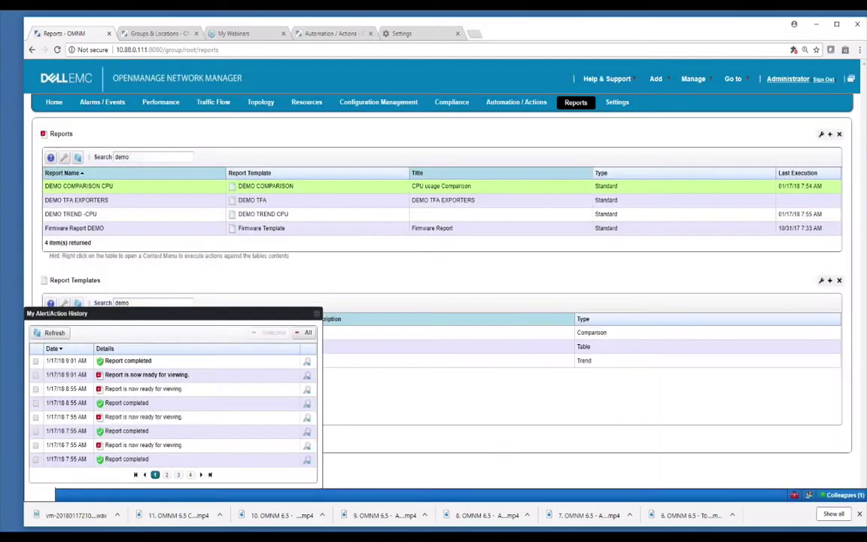
Execute the DEMO TREND -CPU report and look through the trend charts across its generated pages.
right_click(215, 219)
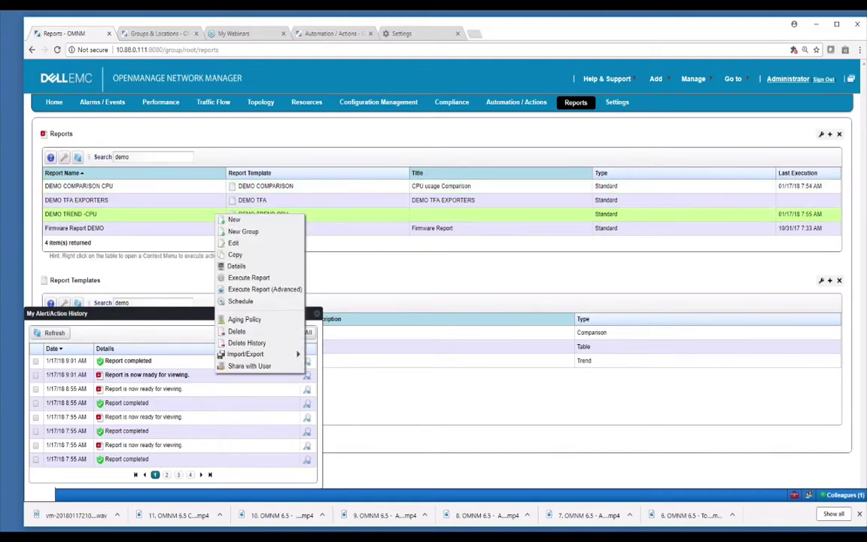
left_click(244, 276)
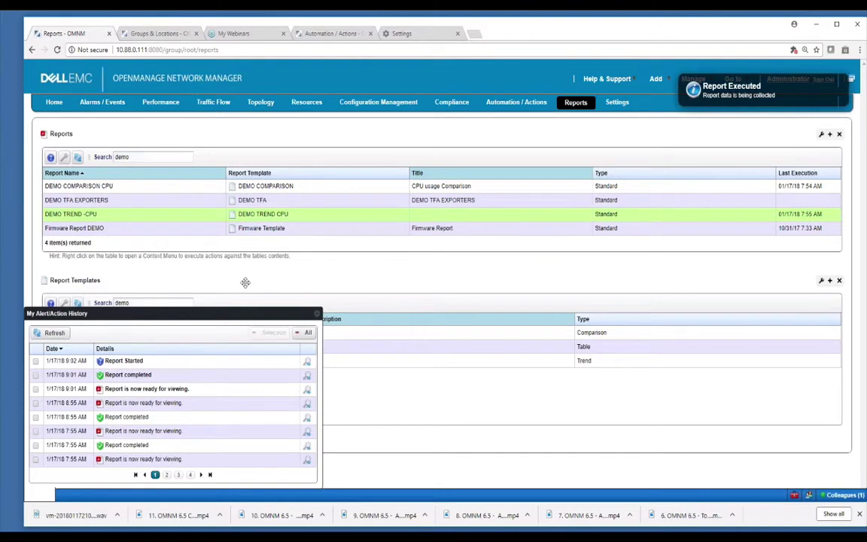
left_click(307, 364)
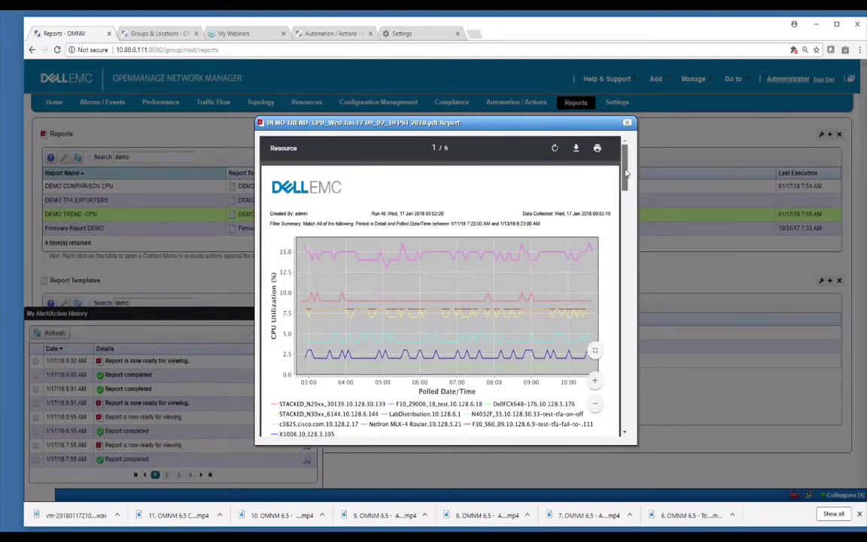
left_click_drag(626, 173, 621, 363)
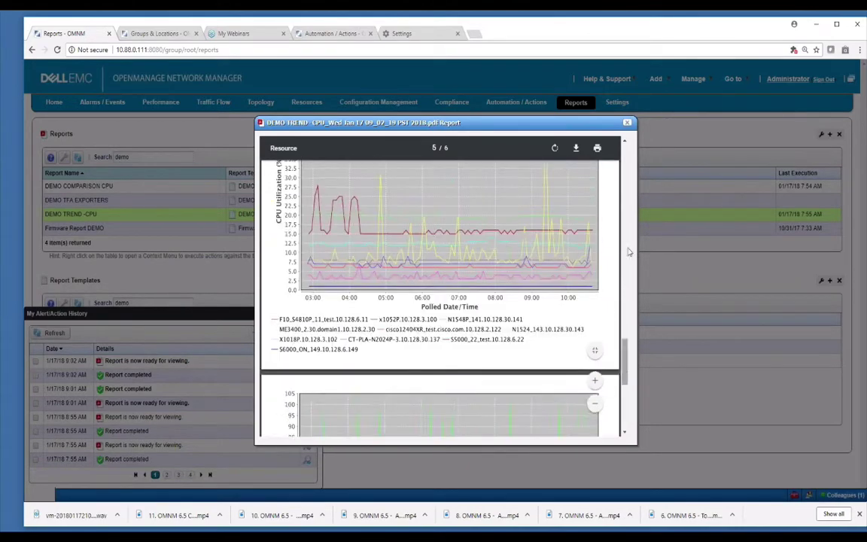
left_click(627, 122)
Open the filter of the DEMO TREND -CPU report for editing, with the alert history closed.
left_click(283, 215)
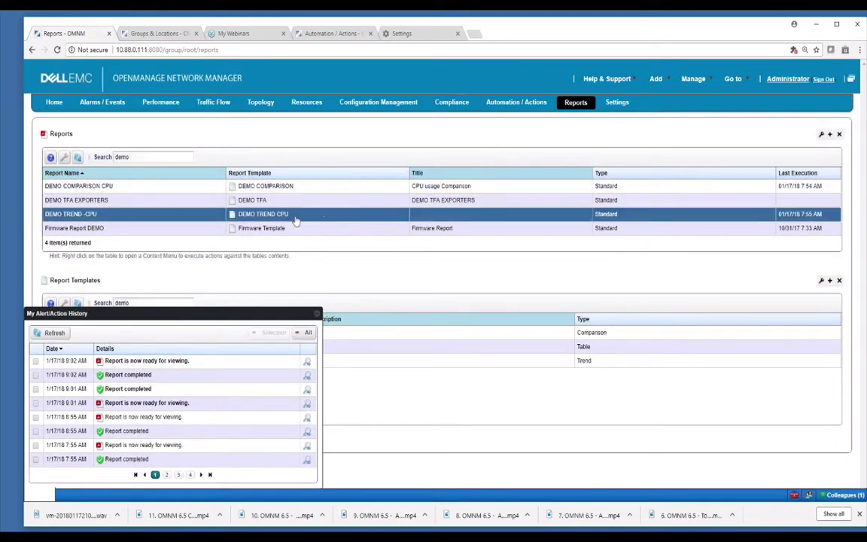
right_click(286, 215)
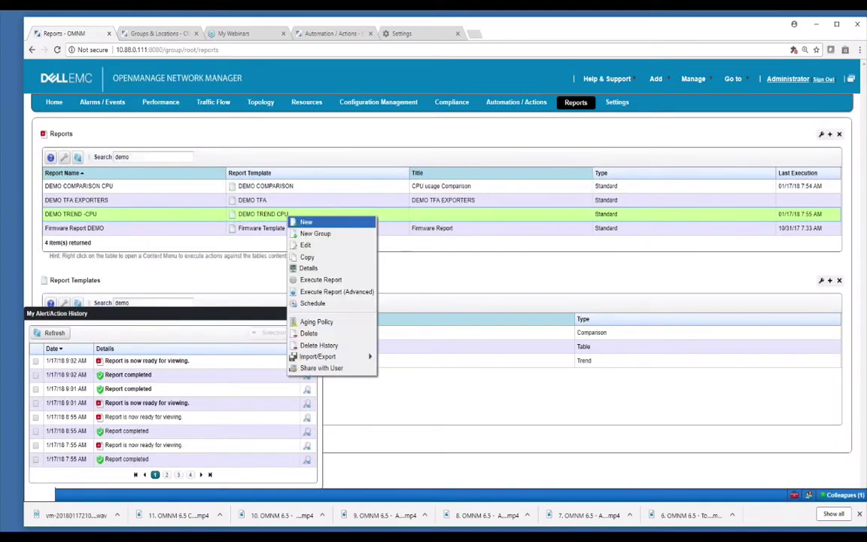
left_click(315, 234)
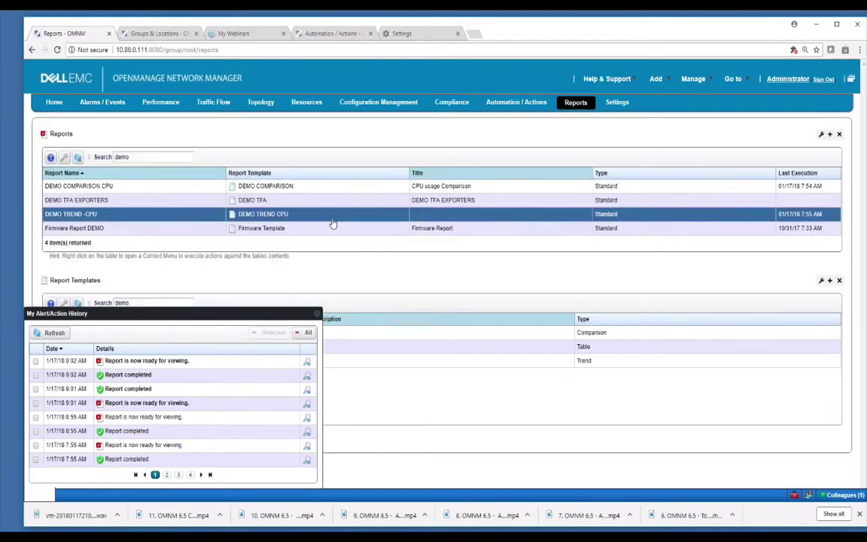
right_click(332, 218)
left_click(360, 260)
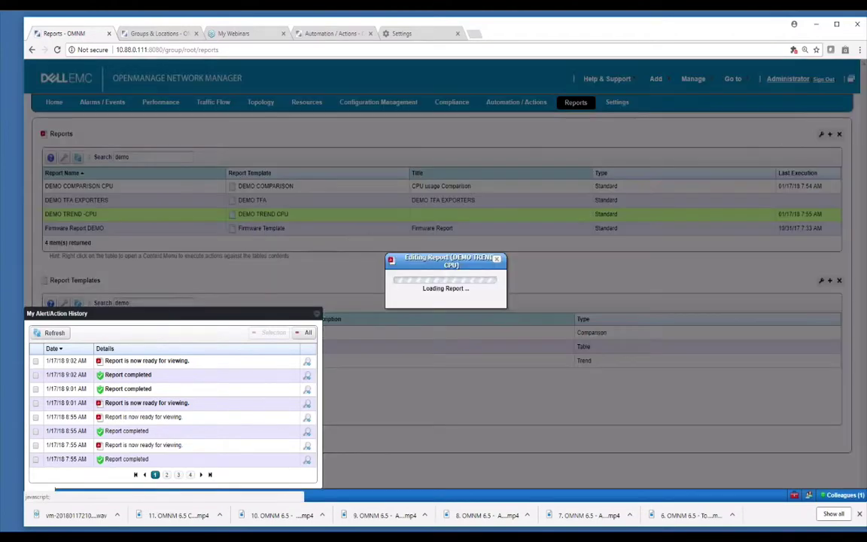
left_click(292, 136)
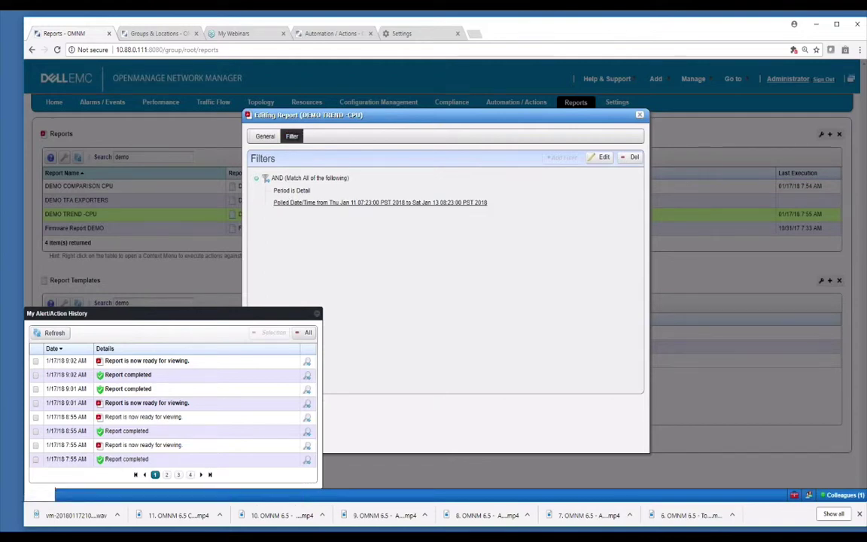
left_click(604, 158)
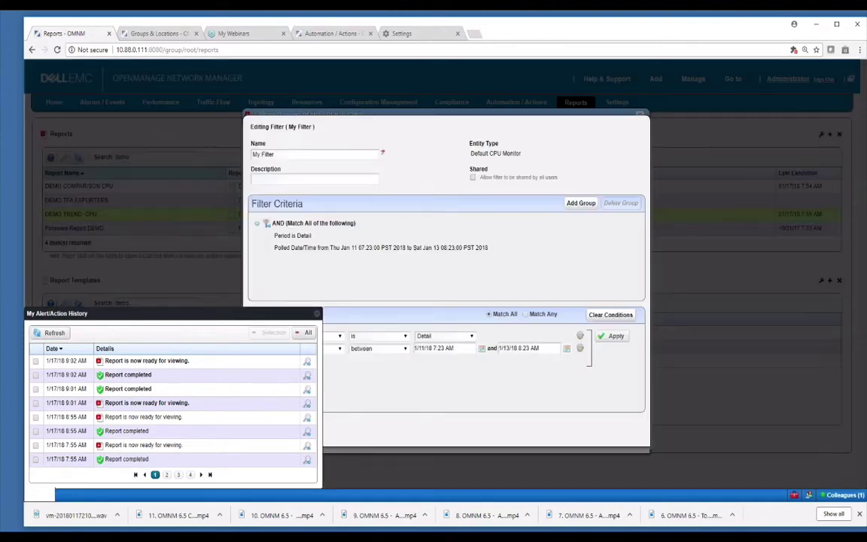
left_click(317, 315)
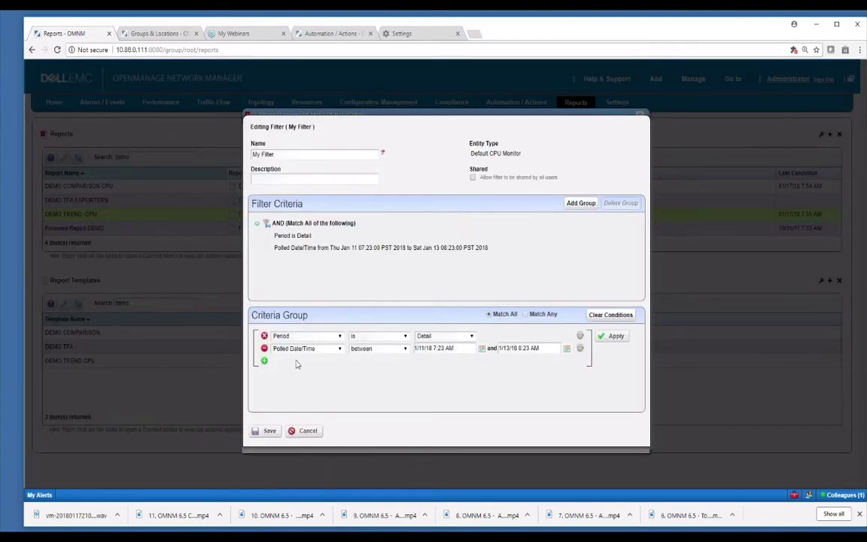
Add a filter condition on Equipment with the "in" operator to the criteria group.
left_click(264, 362)
left_click(315, 363)
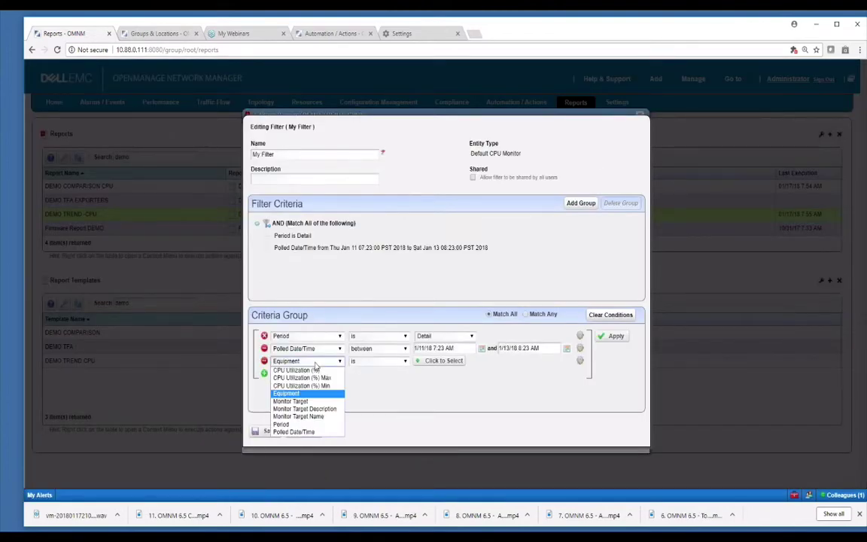
left_click(278, 394)
left_click(394, 362)
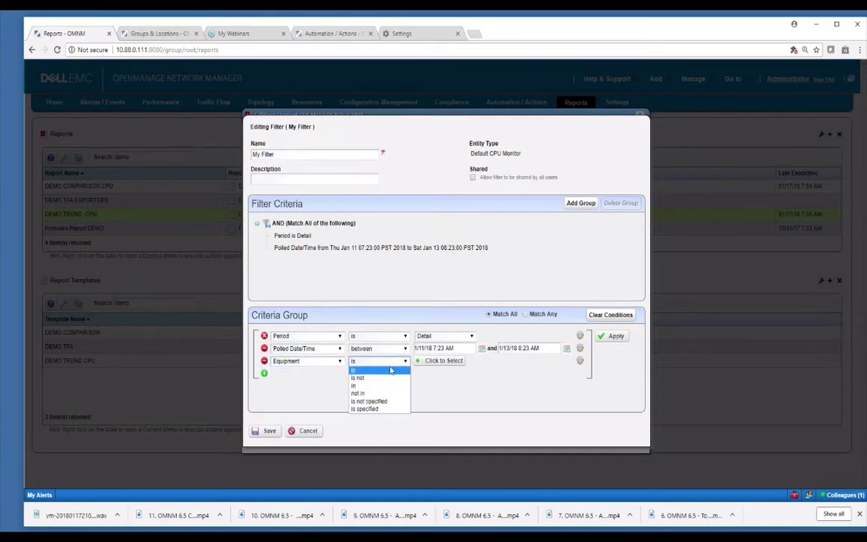
left_click(354, 386)
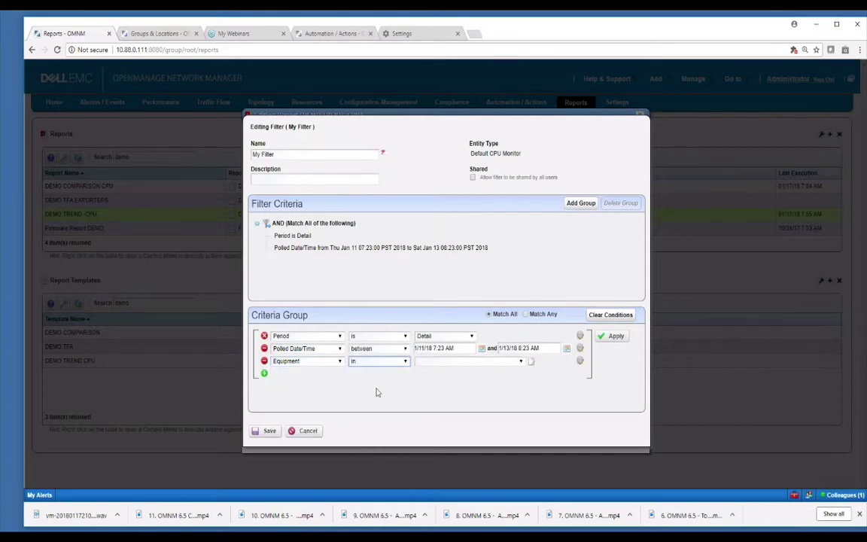
Add the devices 10.128.30.33, 10.88.0.95, 10.128.2.122 and 10.128.30.18 to the Equipment condition, and save the filter and the report.
left_click(531, 363)
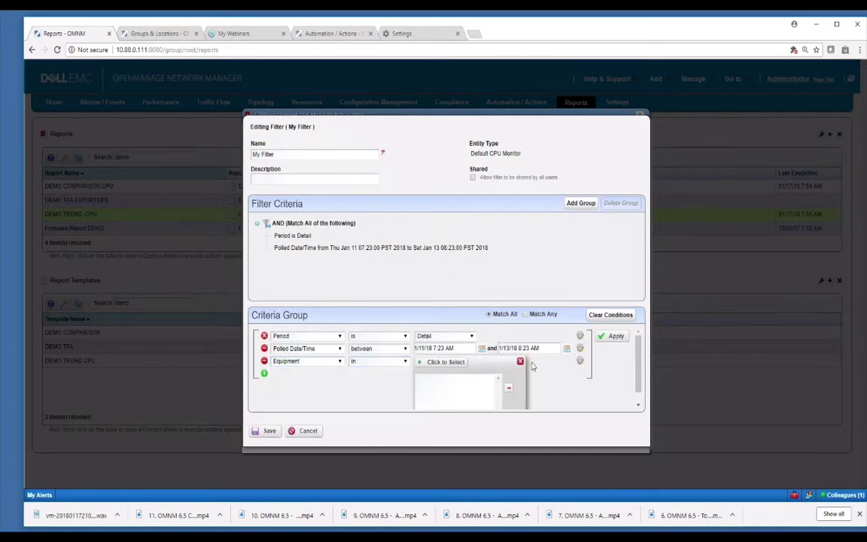
left_click(425, 363)
left_click(347, 274)
left_click(347, 260)
left_click(347, 288)
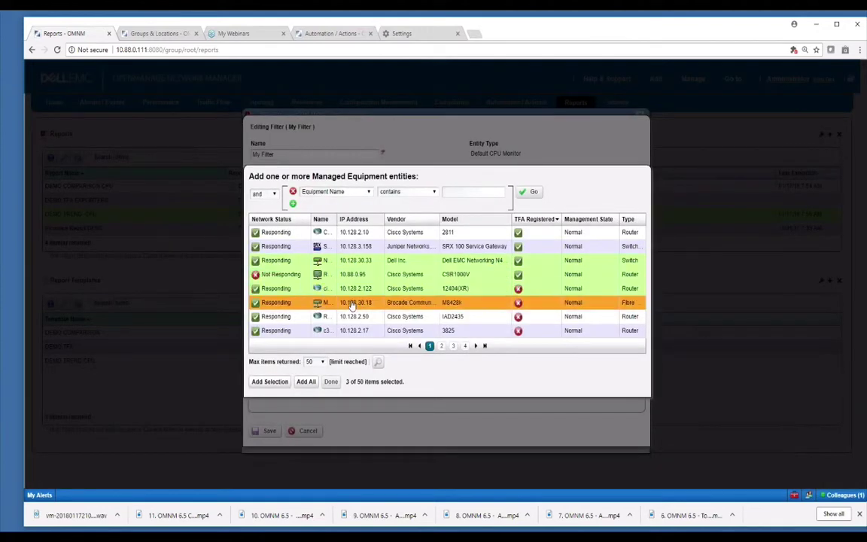
left_click(351, 302)
left_click(270, 382)
left_click(330, 381)
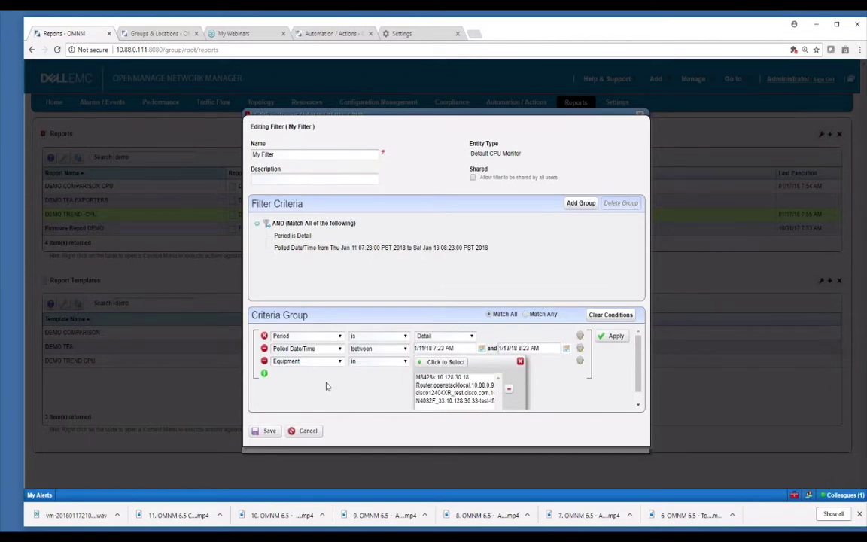
left_click(264, 431)
left_click(268, 436)
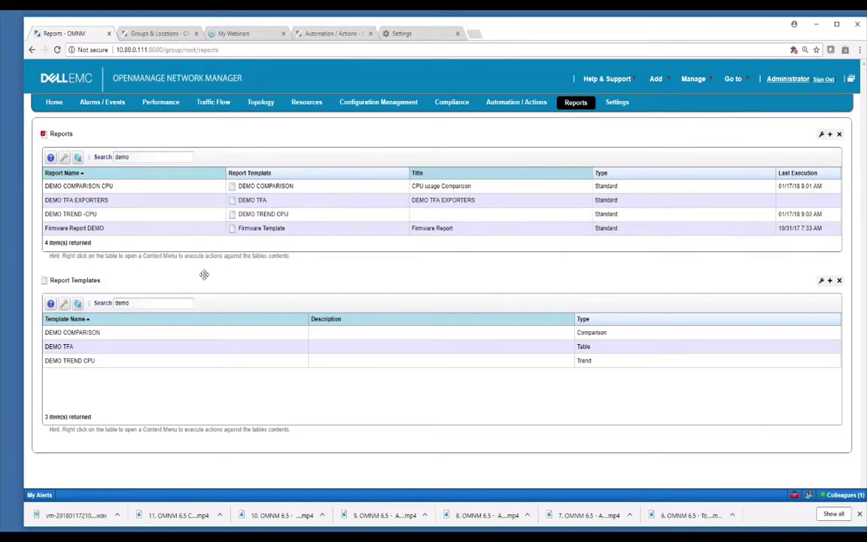
Open the details of the DEMO TFA EXPORTERS report and select its 08/17/17 9:57 AM run in the report history.
right_click(268, 202)
left_click(270, 203)
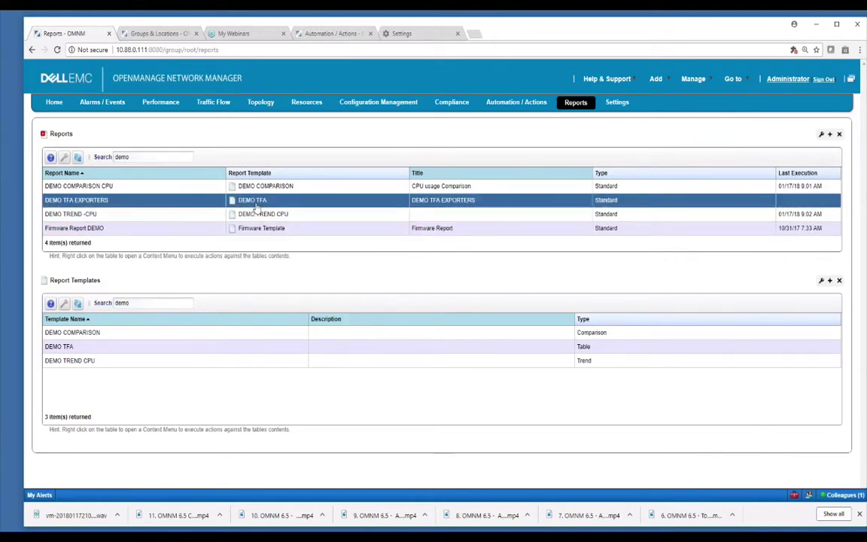
right_click(271, 205)
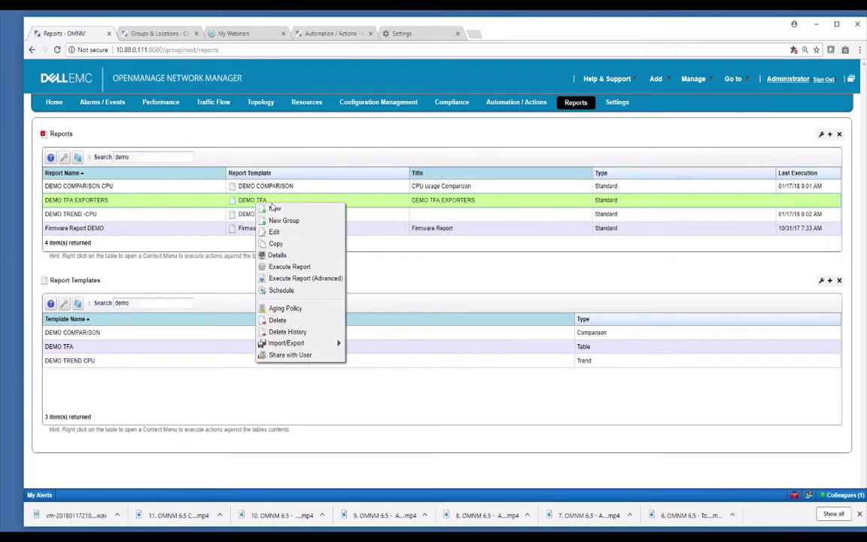
left_click(300, 257)
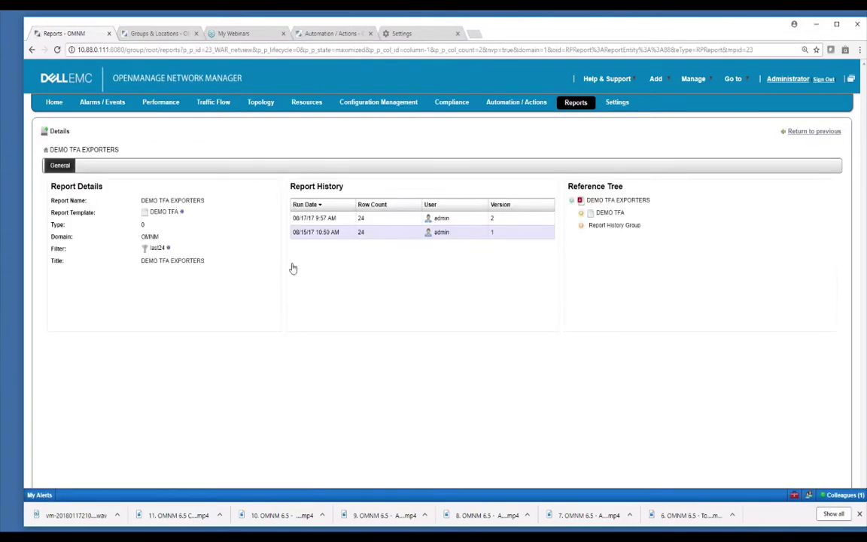
left_click(422, 220)
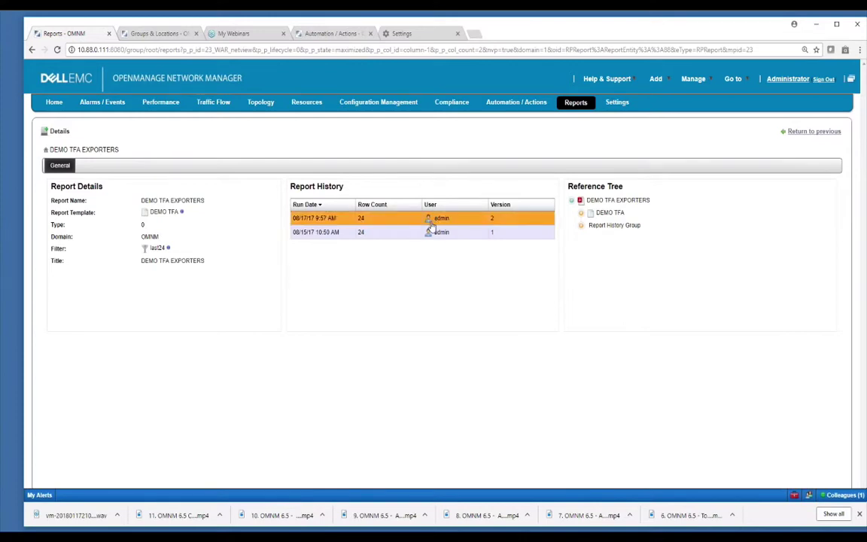
Expand the DEMO TFA template, its Report Group and the Report History Group in the reference tree, and return to the reports list.
left_click(581, 212)
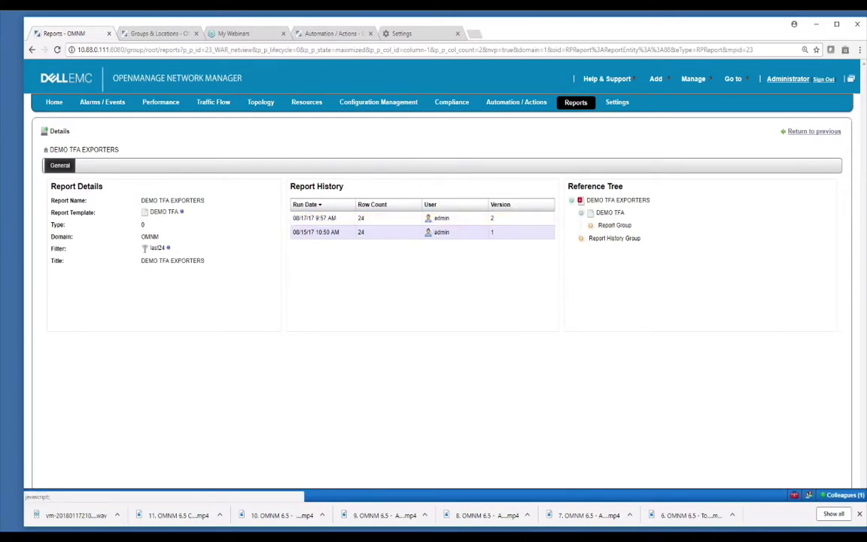
left_click(591, 225)
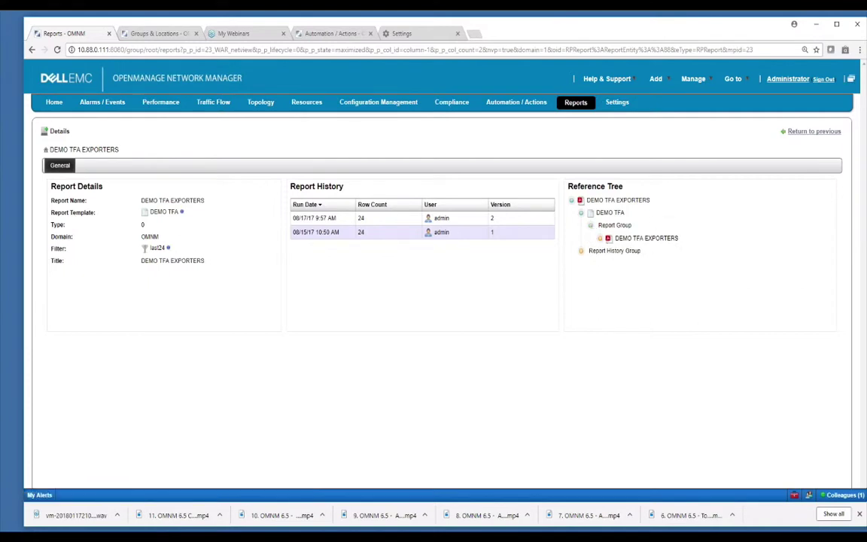
left_click(580, 250)
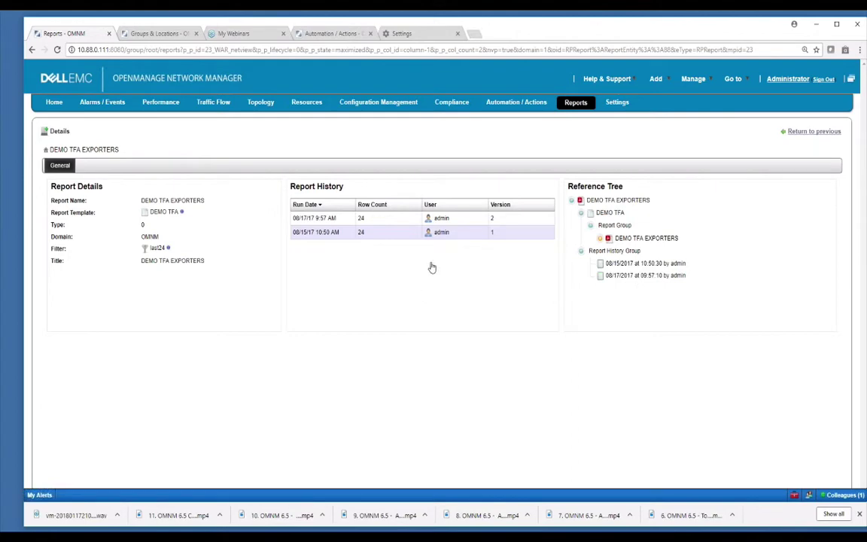
left_click(811, 133)
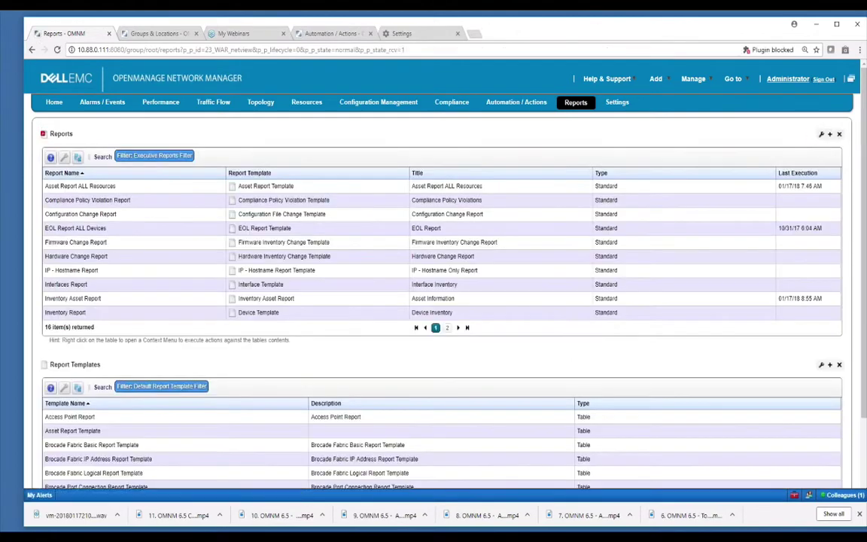
Restrict the InventoryReportDAP historical reports aging policy to Brocade Fabric Logical Report, CPU Utilization(Max) and Card Report instead of all reports.
right_click(308, 201)
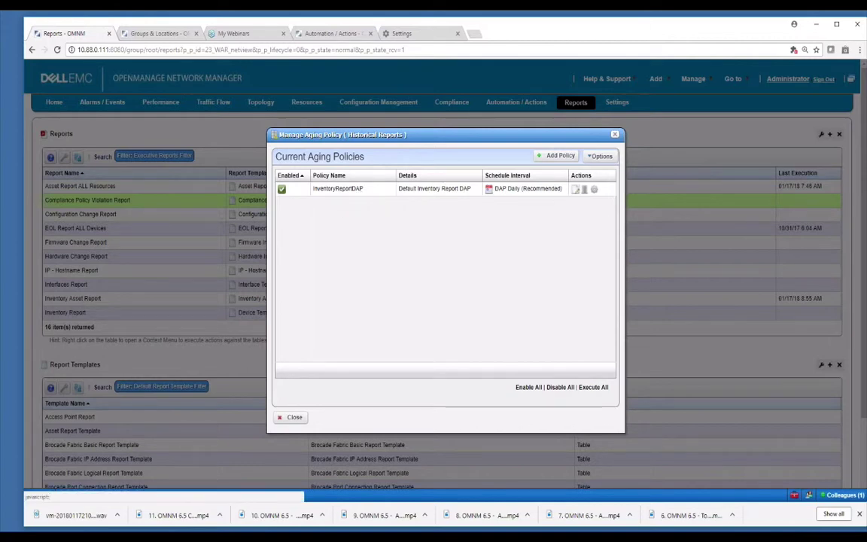
left_click(575, 189)
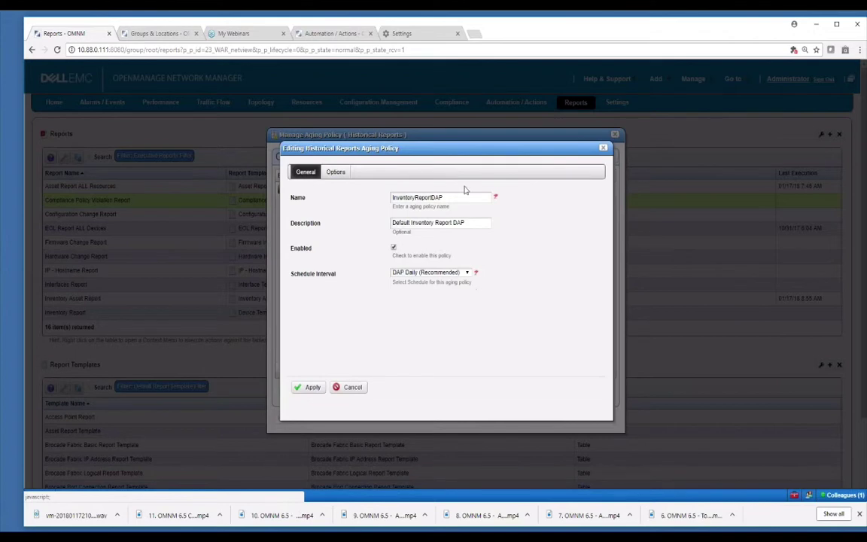
left_click(335, 171)
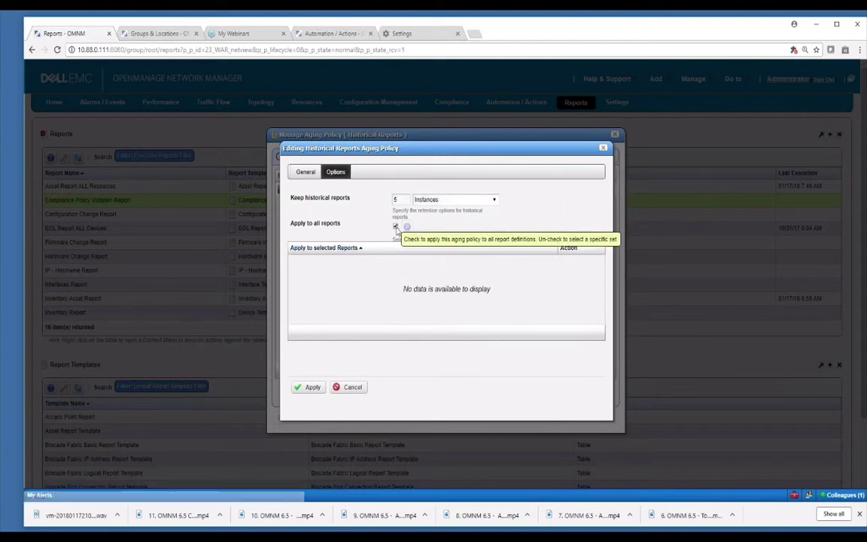
left_click(397, 226)
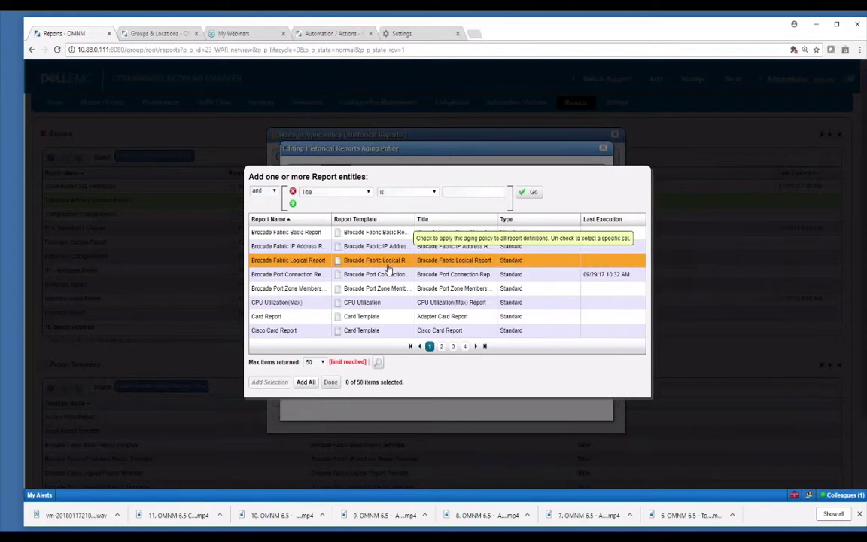
left_click(386, 261)
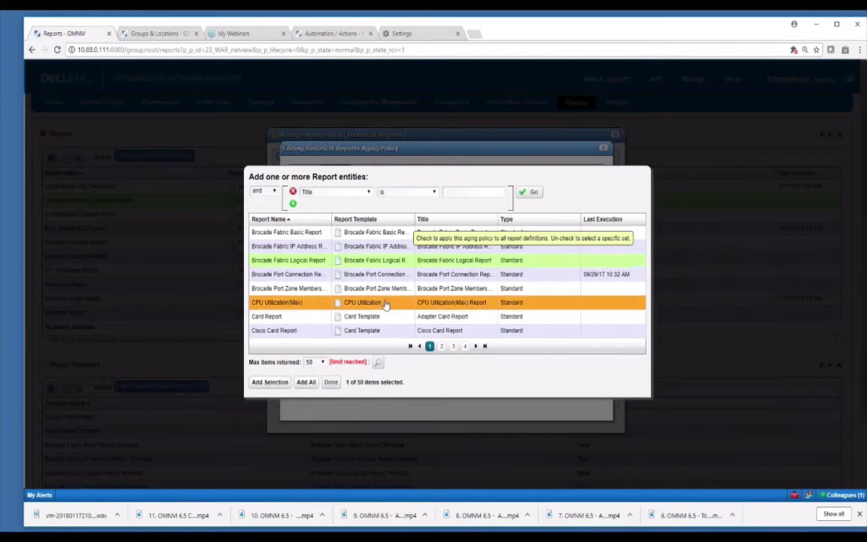
left_click(385, 303)
left_click(386, 317)
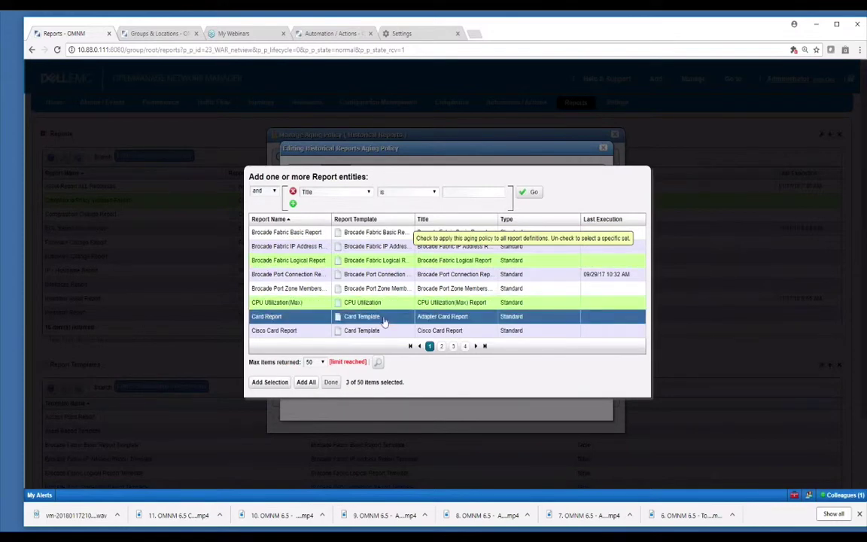
left_click(288, 382)
left_click(331, 382)
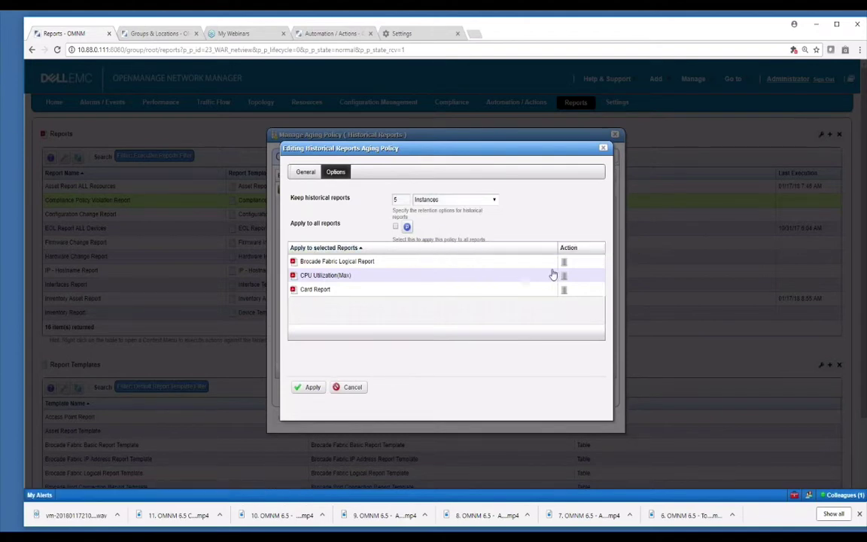
Set the InventoryReportDAP policy to keep 20 instances of historical reports and apply the change.
double_click(401, 199)
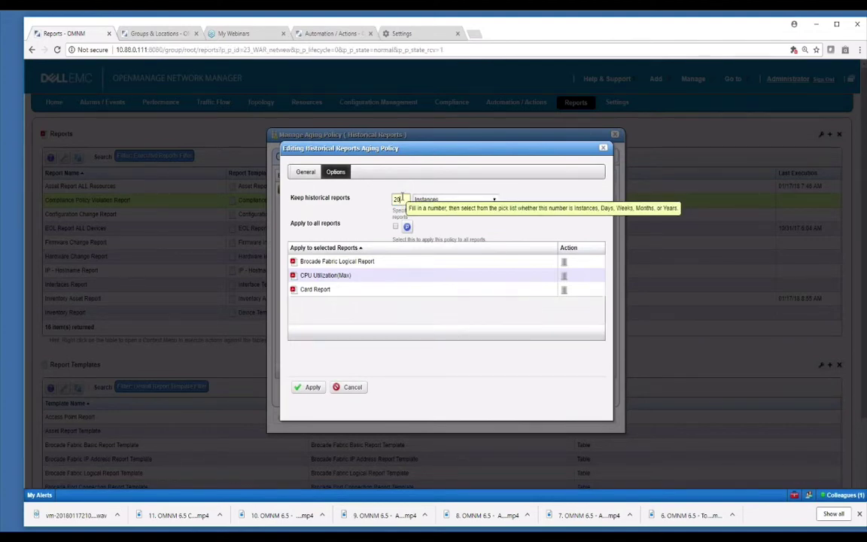
type("20")
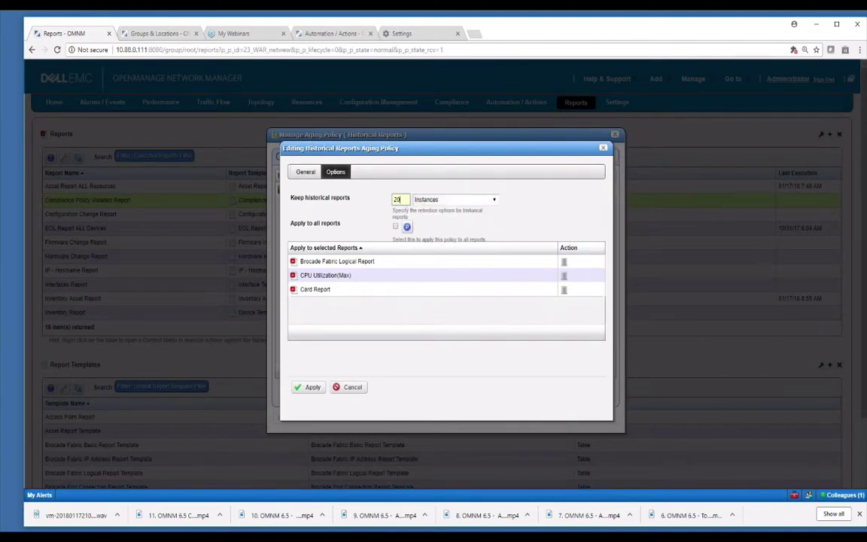
left_click(309, 387)
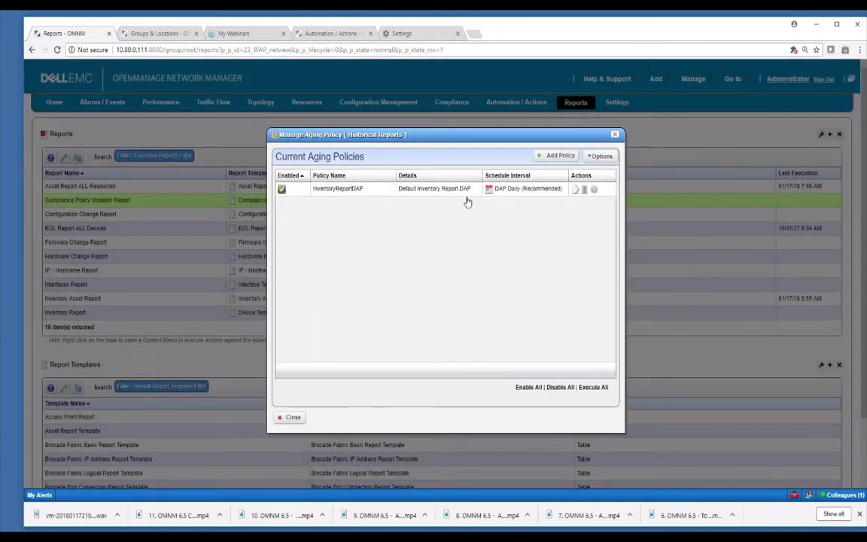
Start a new historical reports aging policy named test with the DAP Weekly schedule interval.
left_click(555, 156)
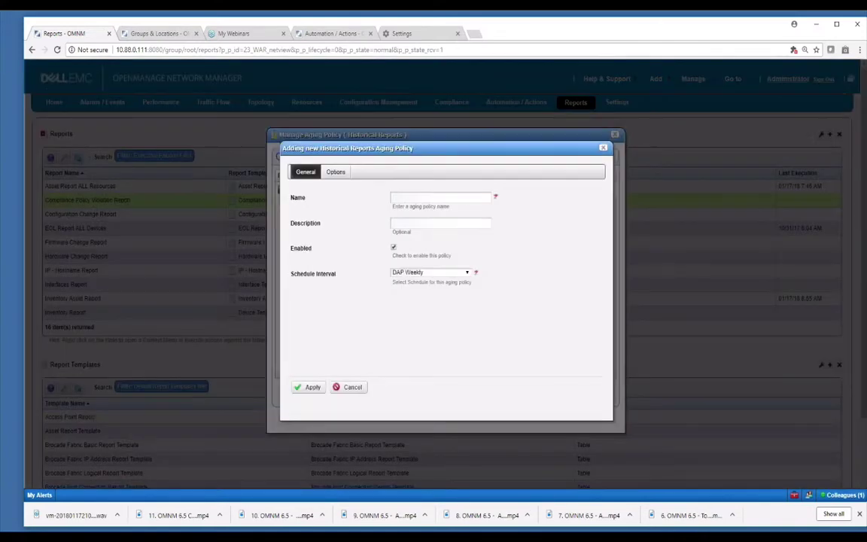
left_click(459, 195)
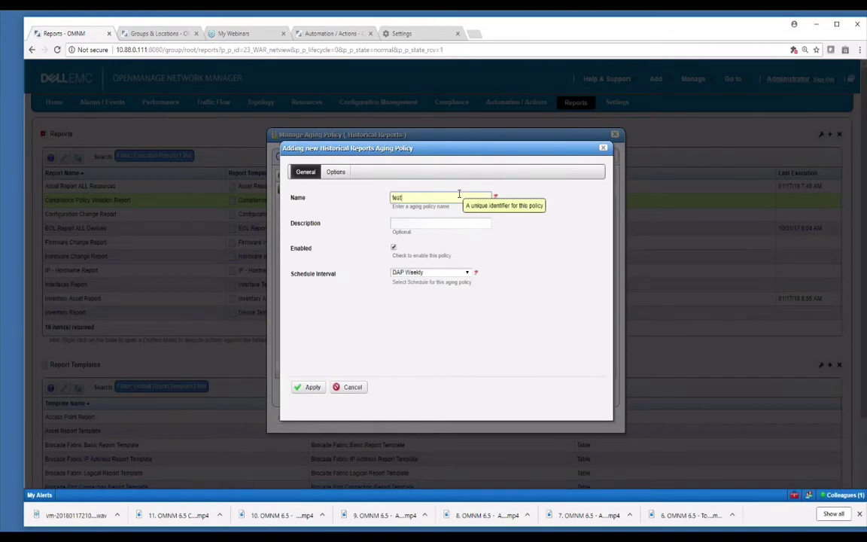
left_click(435, 273)
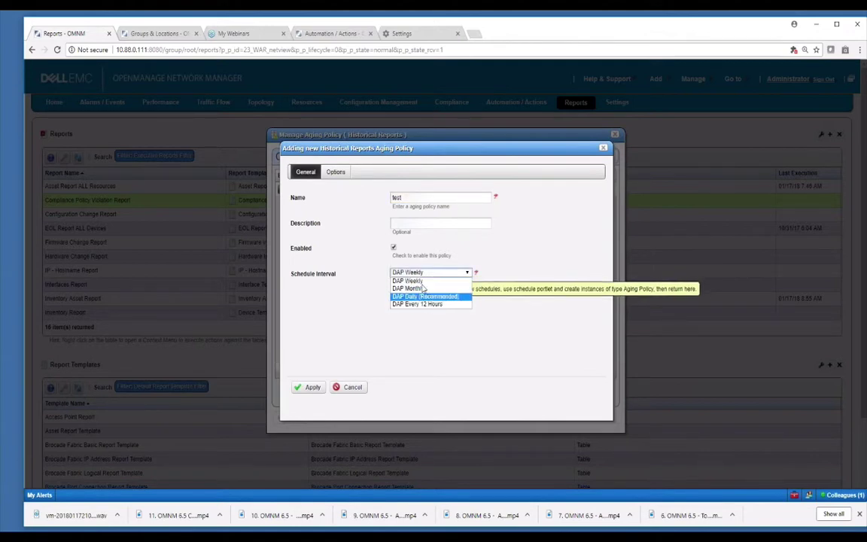
Restrict the test policy to the CPU Utilization(Max) and Card Report reports, apply it, and close the aging policy manager.
left_click(336, 172)
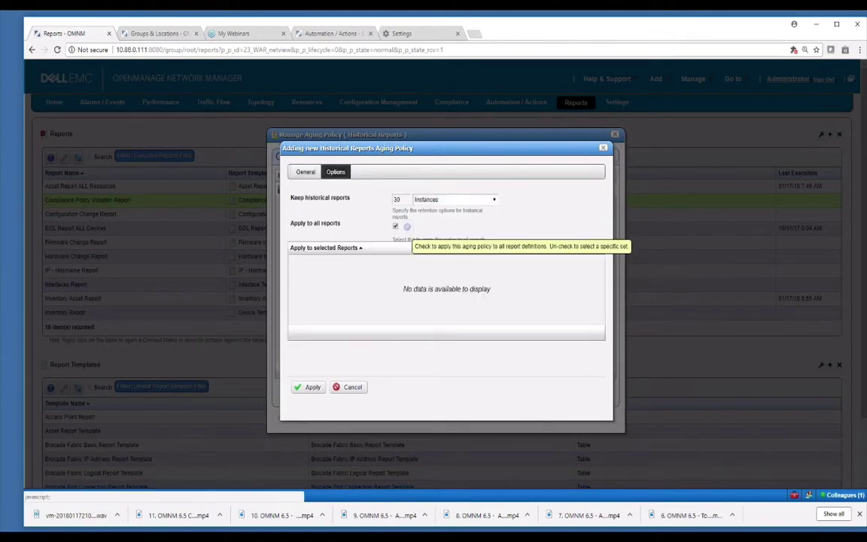
left_click(397, 227)
left_click(407, 226)
left_click(409, 276)
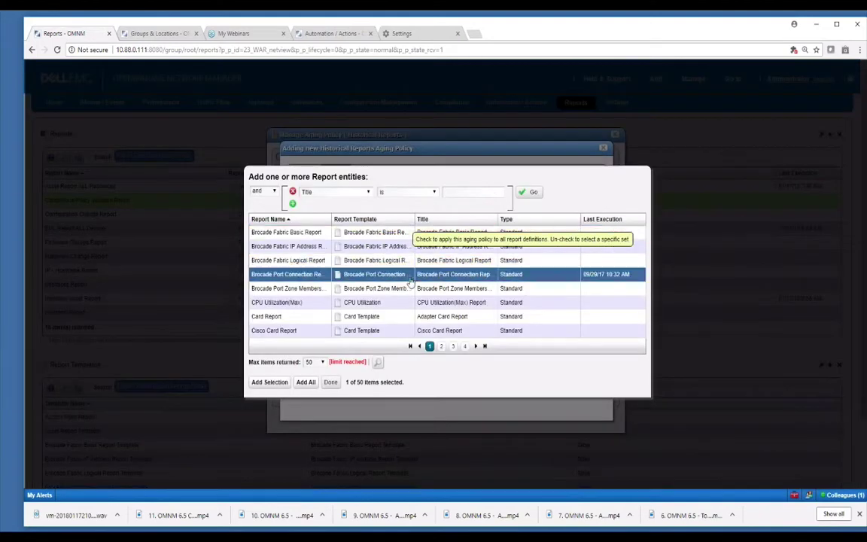
left_click(408, 289)
left_click(406, 303)
left_click(270, 382)
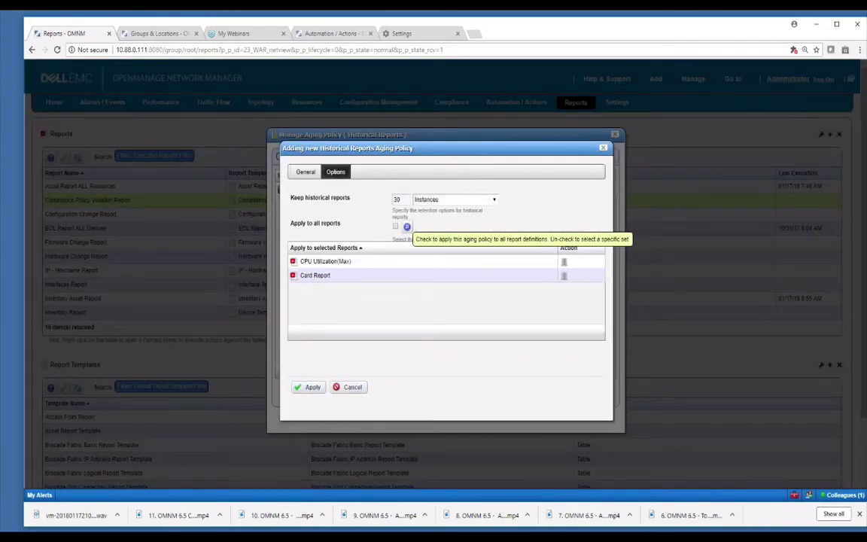
left_click(309, 388)
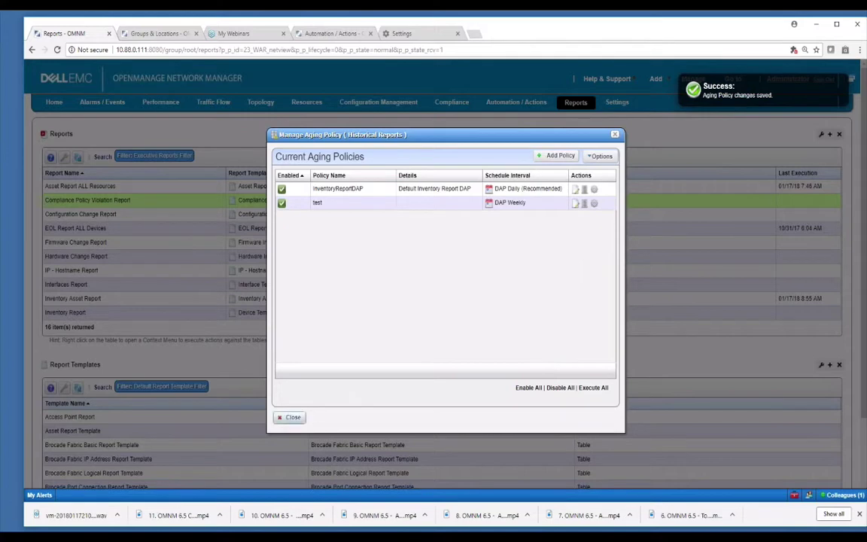
left_click(290, 417)
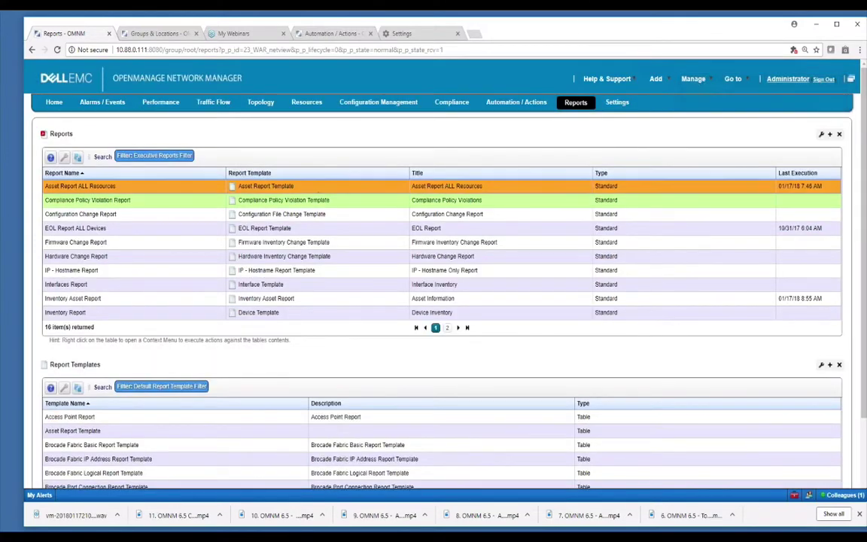
Show the reports with the Default Report Filter and sort them by type in descending order.
right_click(319, 194)
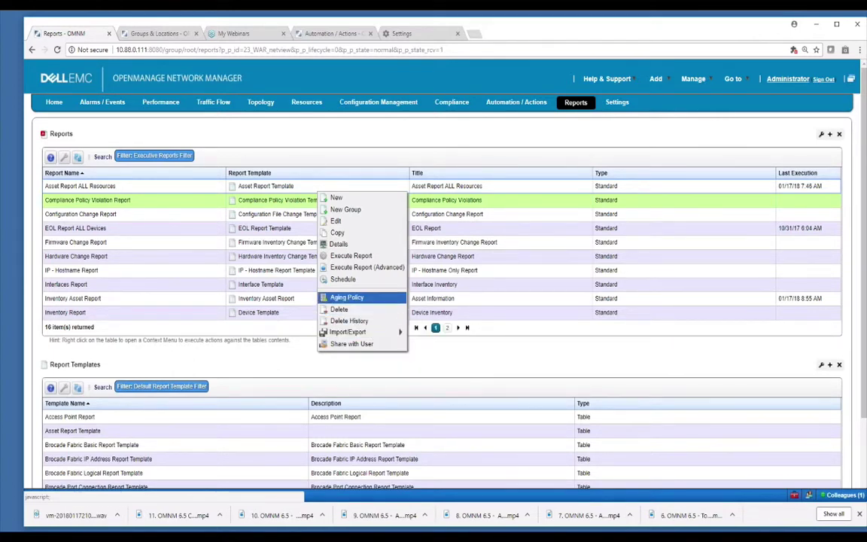
left_click(367, 234)
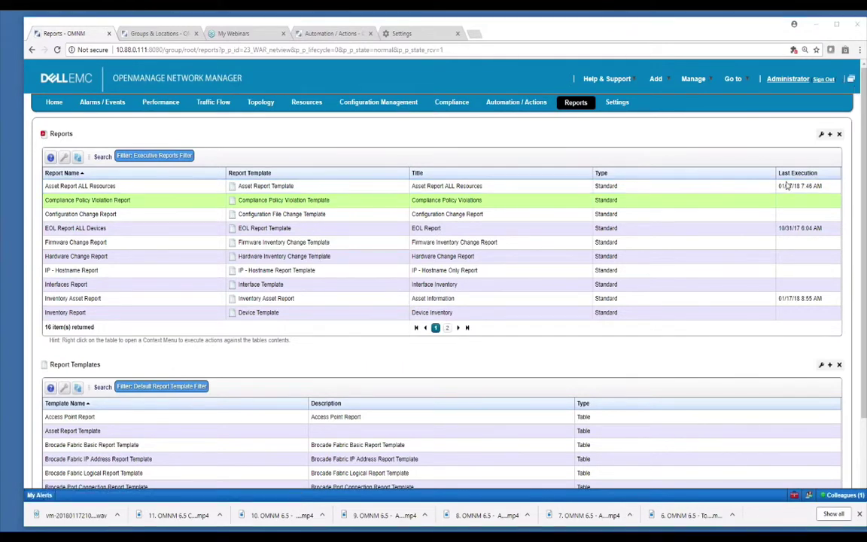
left_click(748, 173)
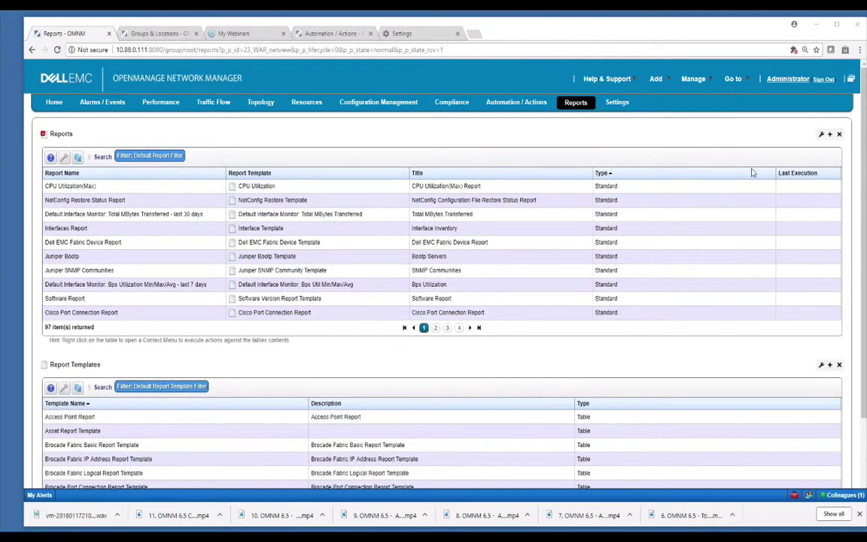
right_click(261, 202)
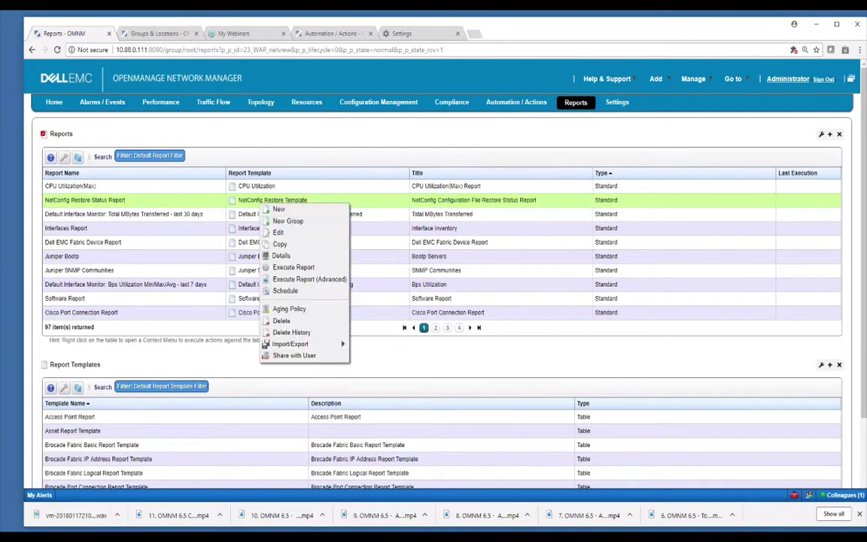
left_click(289, 222)
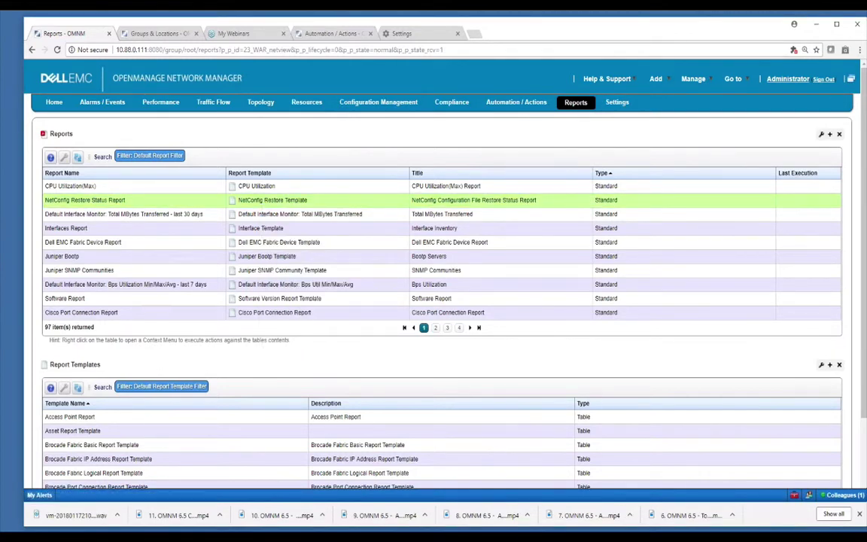
left_click(613, 175)
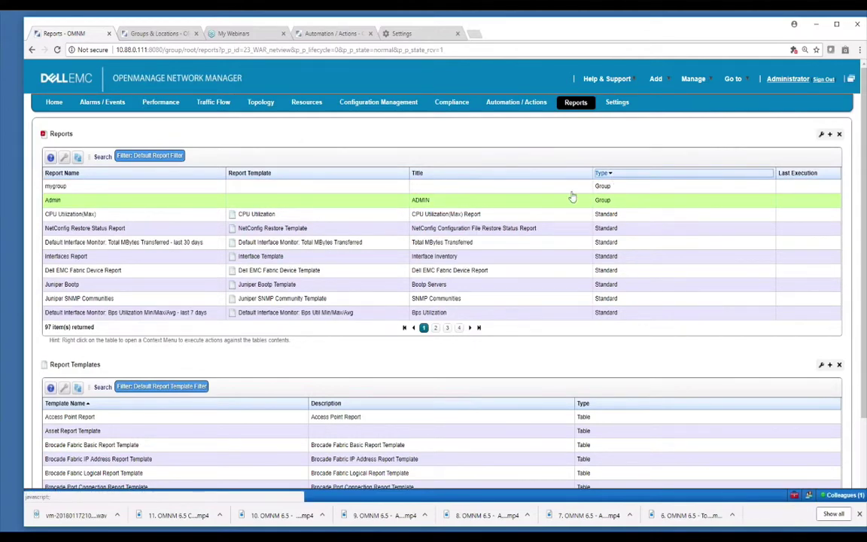
Open the Admin report group for editing to examine the reports it contains, and close it without changes.
left_click(208, 202)
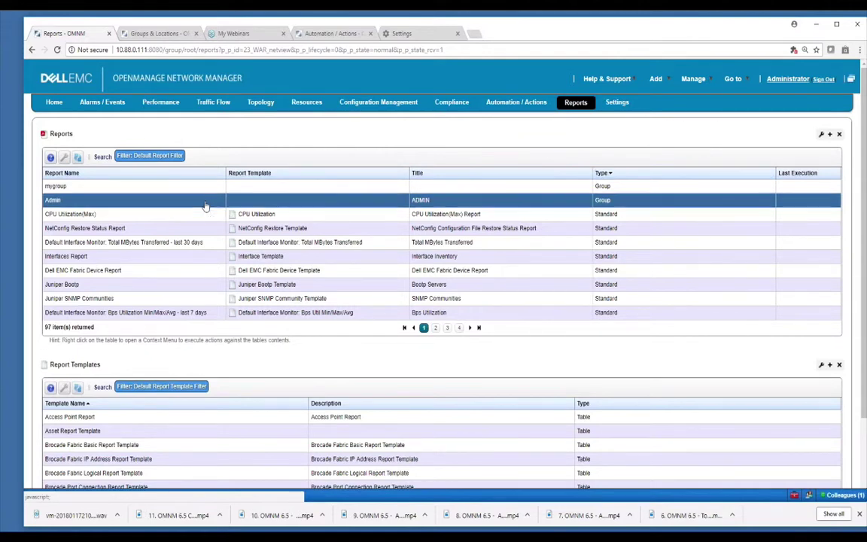
right_click(205, 205)
left_click(226, 229)
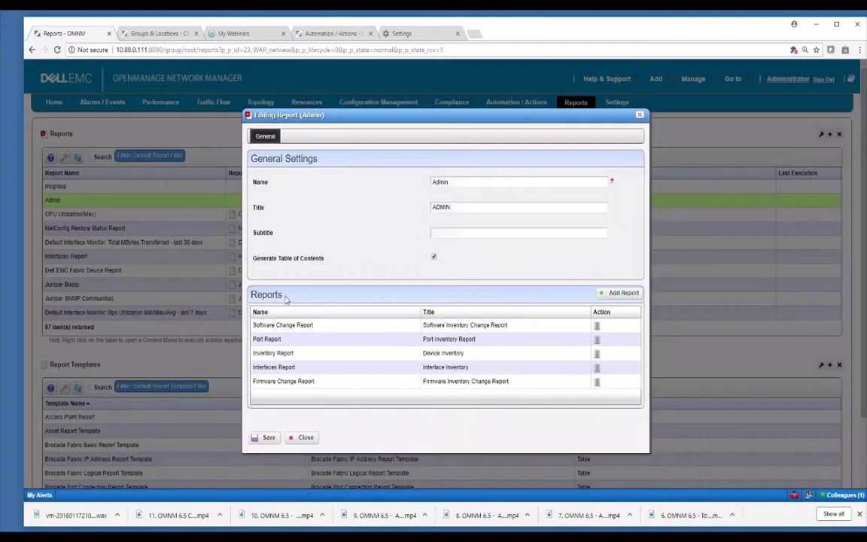
left_click(311, 438)
right_click(201, 205)
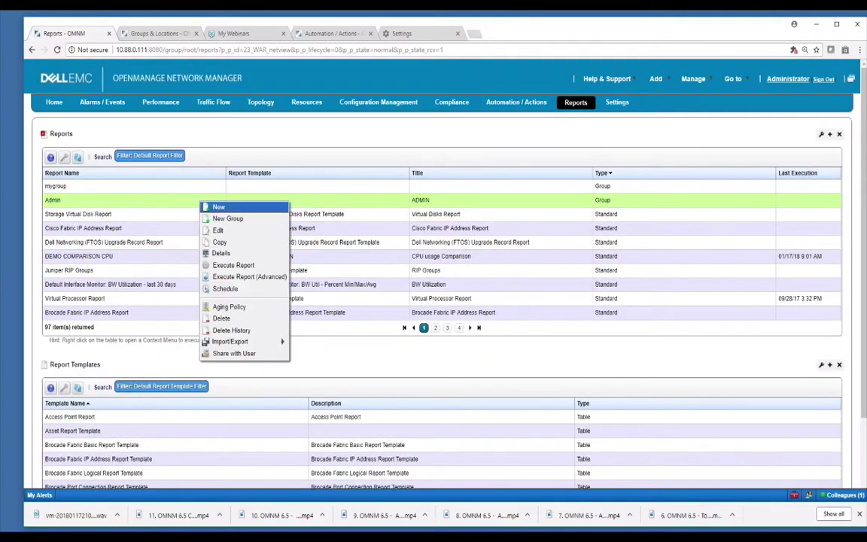
left_click(192, 246)
left_click(176, 202)
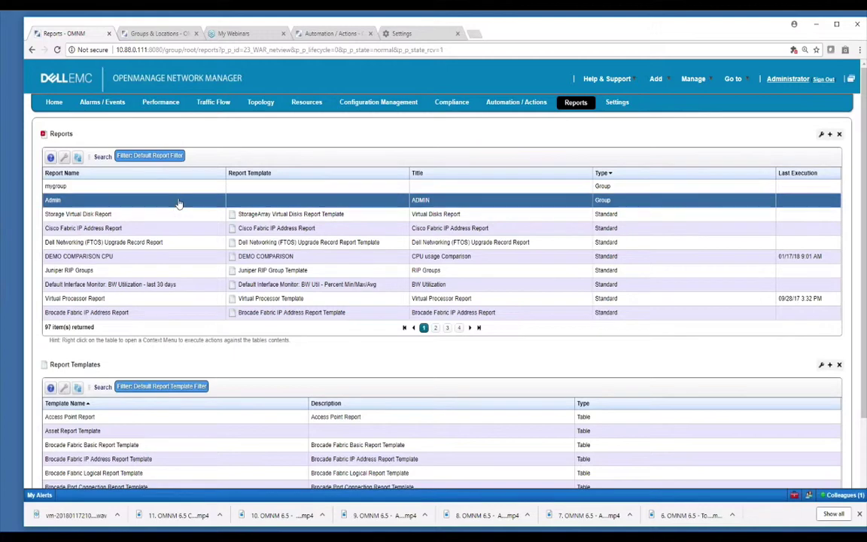
right_click(179, 203)
left_click(159, 203)
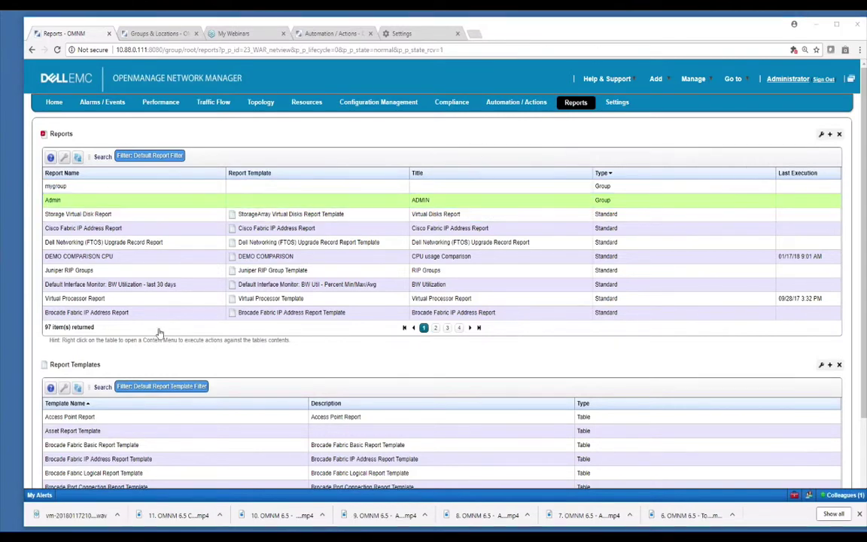
Start a new table report template and examine its general and advanced settings.
right_click(207, 423)
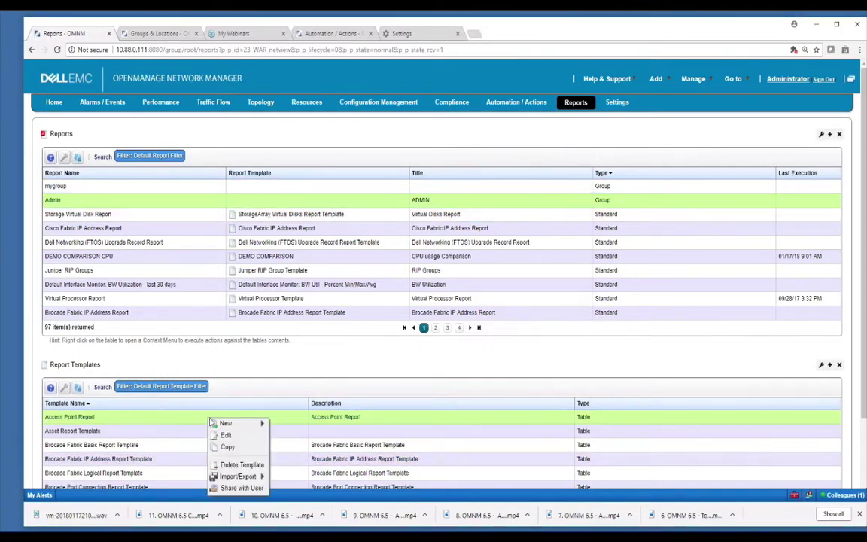
mouse_move(244, 431)
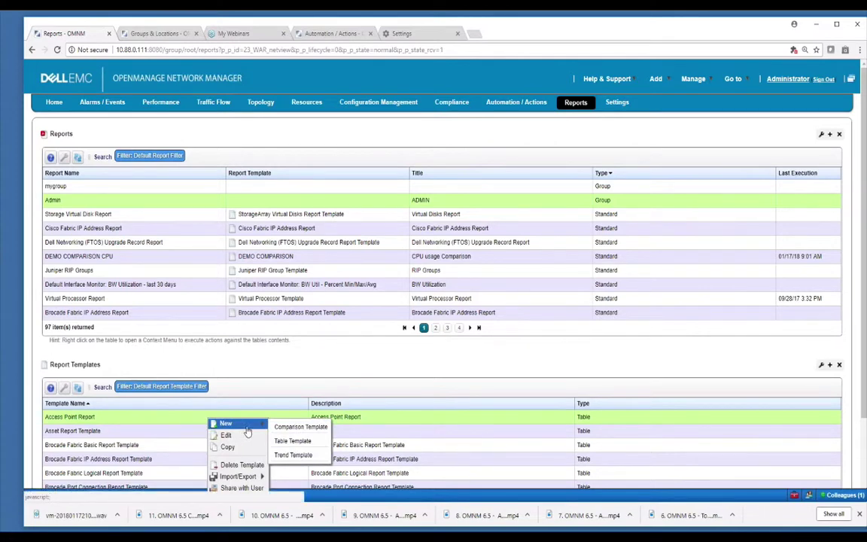
left_click(300, 441)
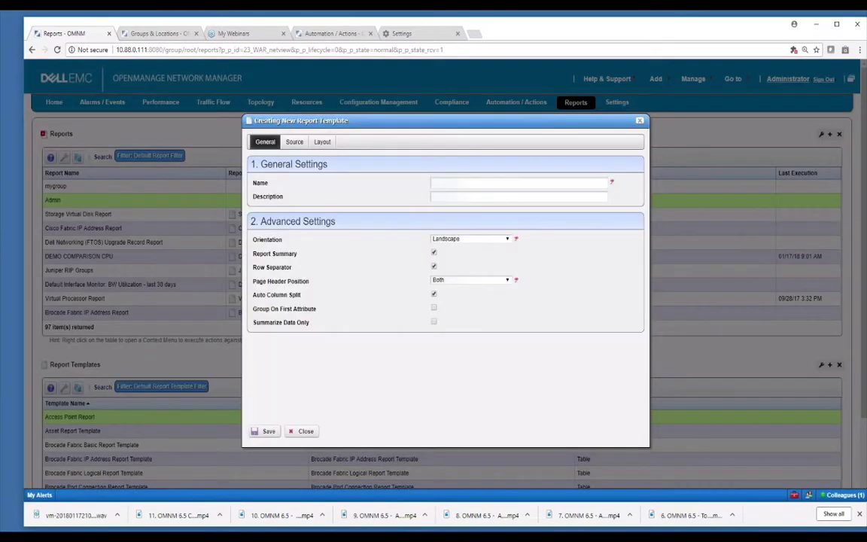
left_click(434, 268)
left_click(454, 181)
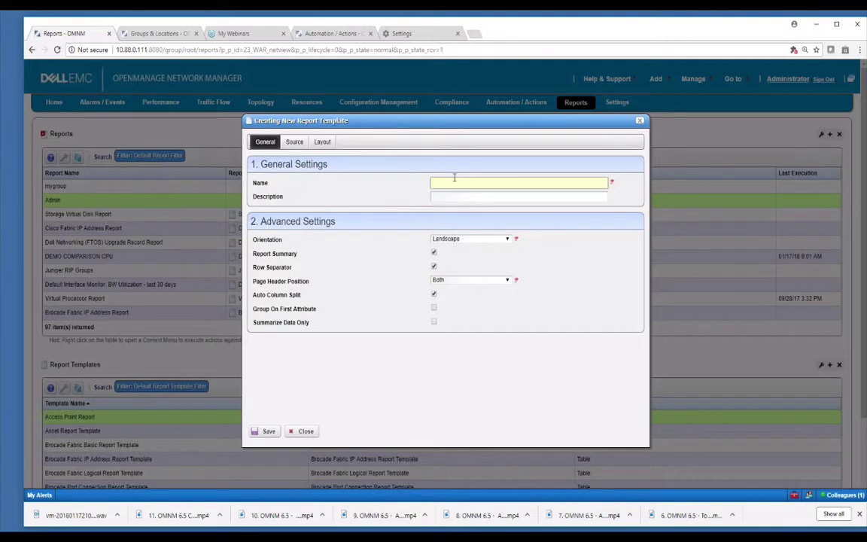
Examine the columns available from the Default CPU Monitor and Default Interface Monitor sources under Active Monitoring.
left_click(294, 143)
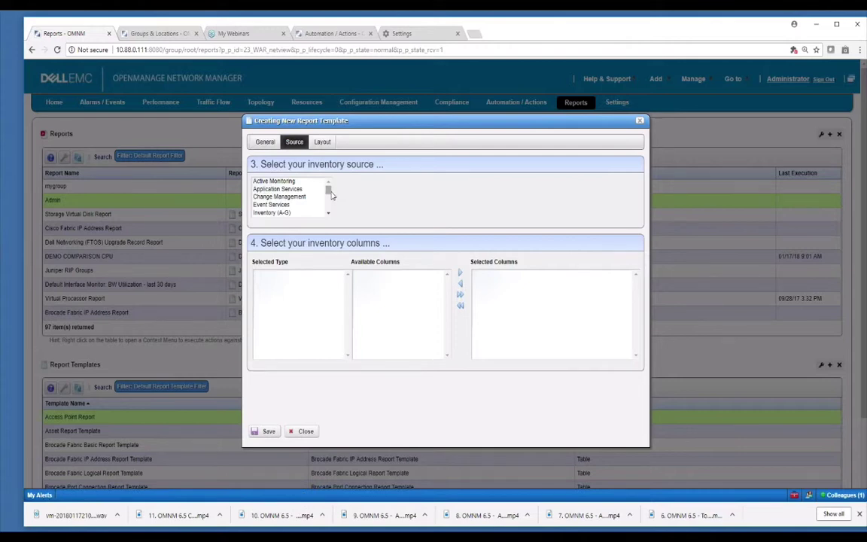
left_click(284, 182)
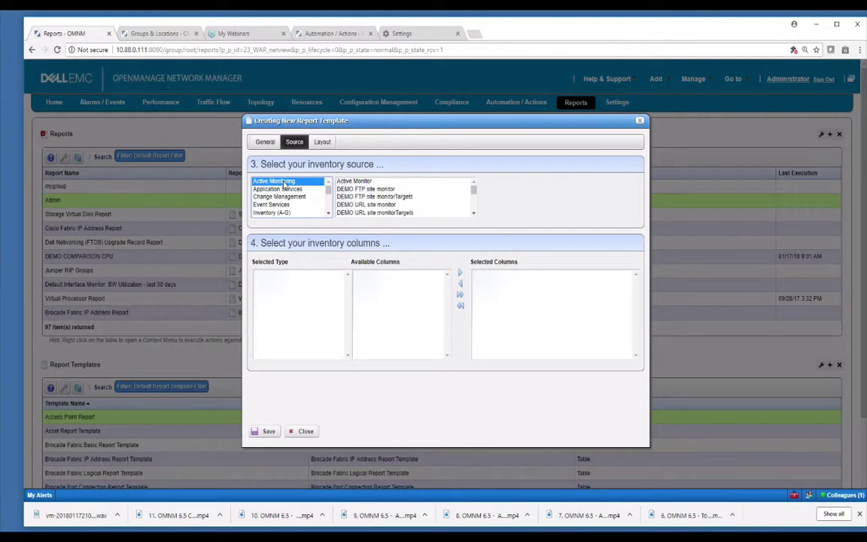
left_click(474, 214)
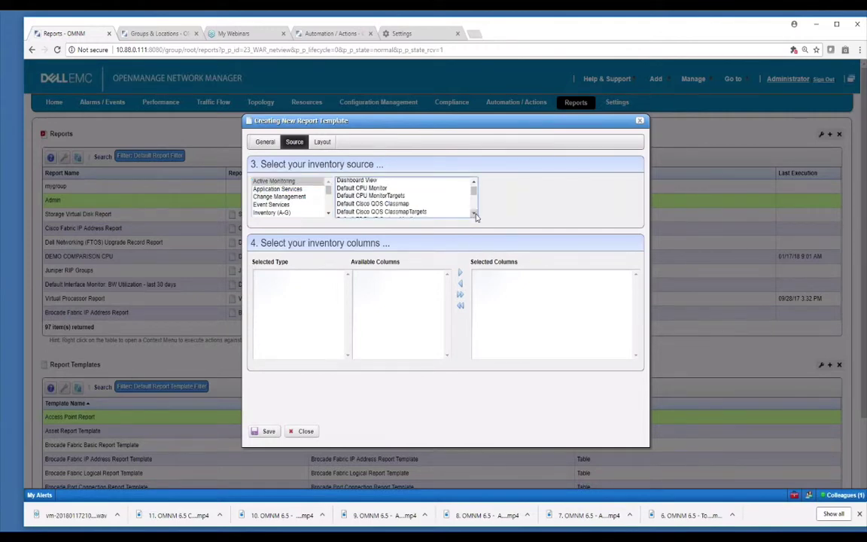
left_click(373, 188)
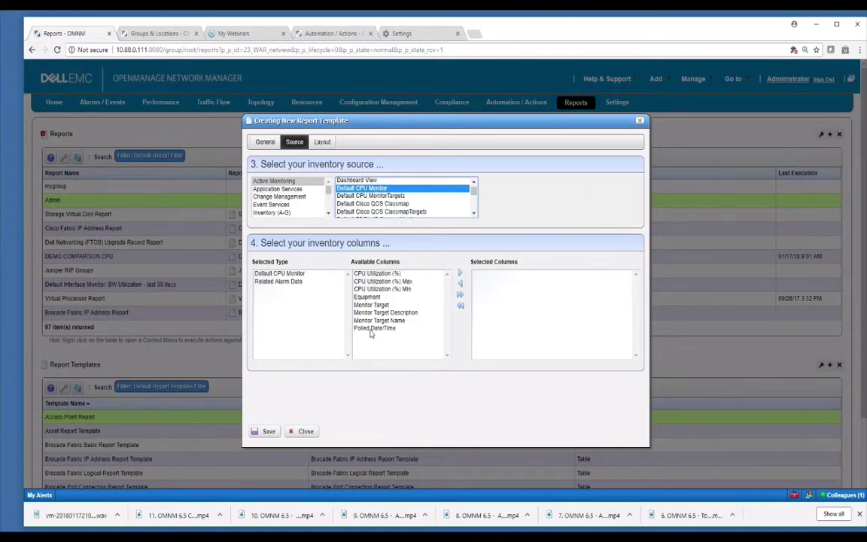
scroll(475, 214, "down", 4)
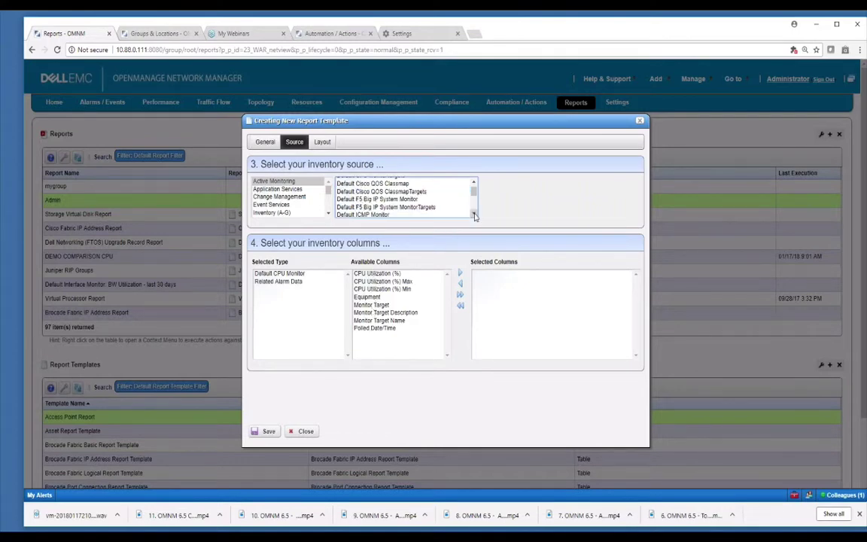
left_click(376, 206)
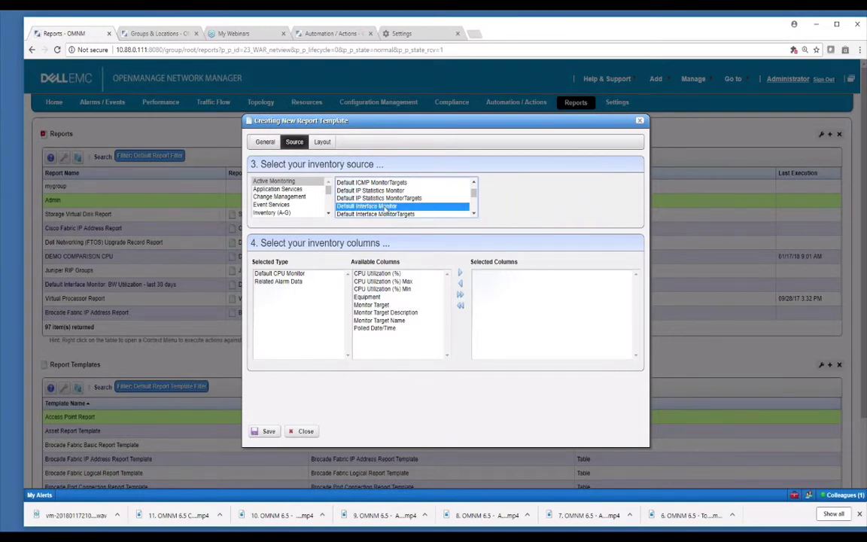
left_click_drag(447, 280, 447, 302)
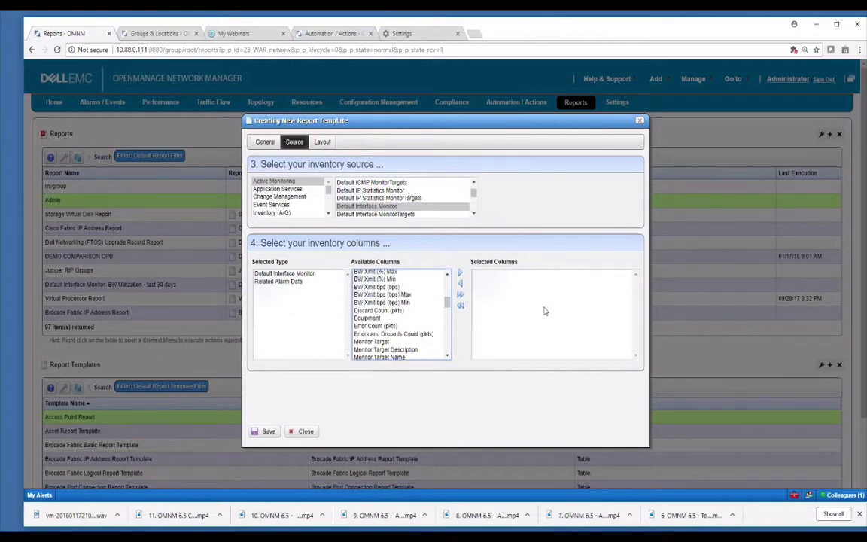
Examine the columns of the Traffic Flow Conversation source and the other sources under Traffic Flow Analyzer.
left_click_drag(328, 190, 329, 213)
left_click(288, 205)
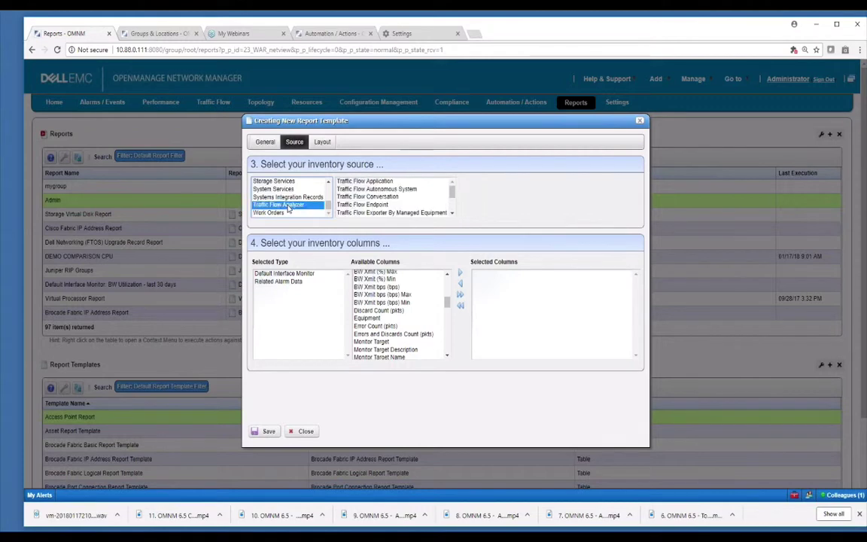
left_click(382, 198)
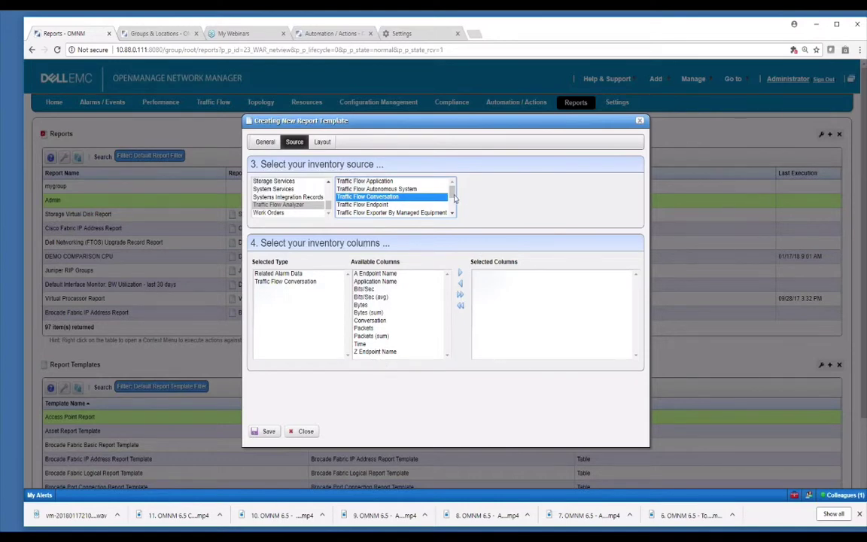
mouse_move(452, 187)
left_mouse_down()
mouse_move(452, 210)
mouse_move(457, 198)
left_mouse_up()
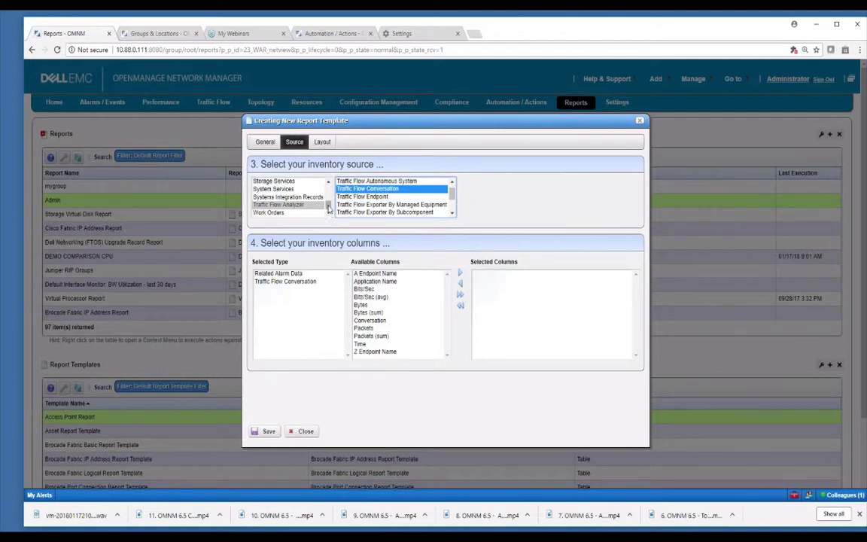
Examine the columns of the Compliance Policy History source under Change Management and the Alarm source under Event Services.
left_click_drag(329, 204, 329, 191)
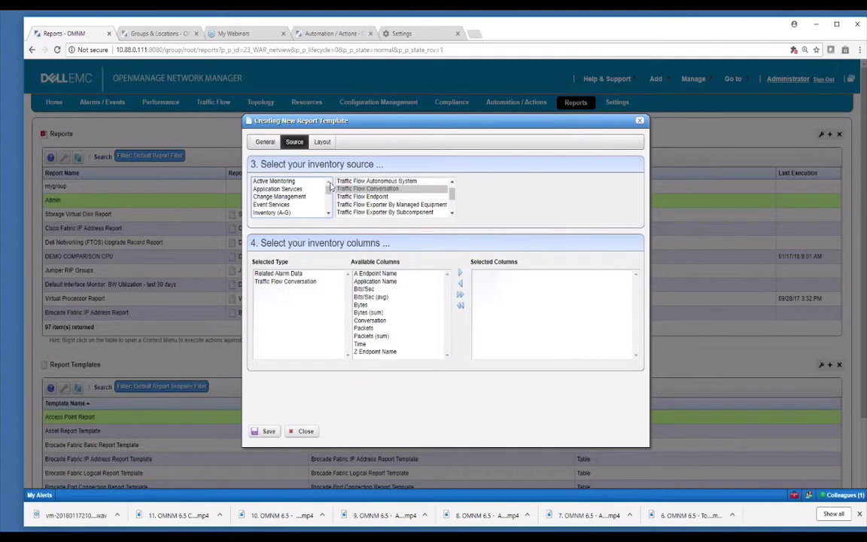
left_click(298, 198)
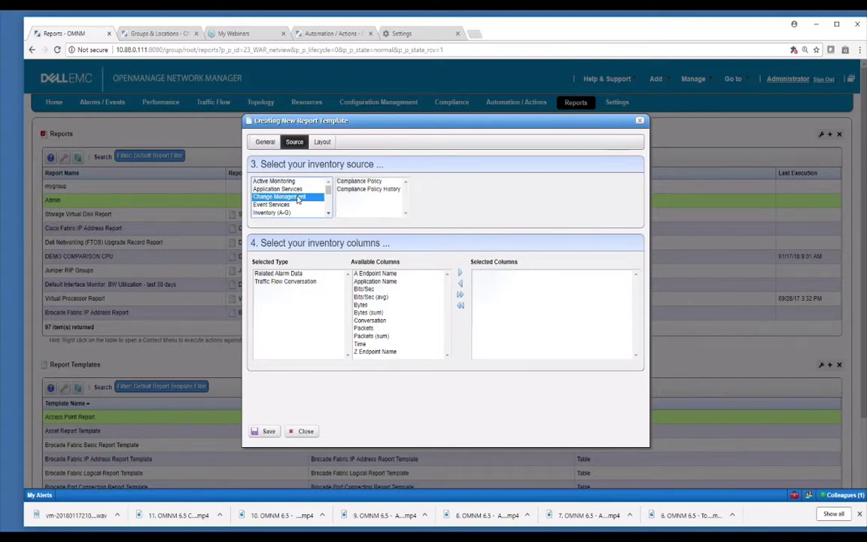
left_click(362, 182)
left_click(364, 190)
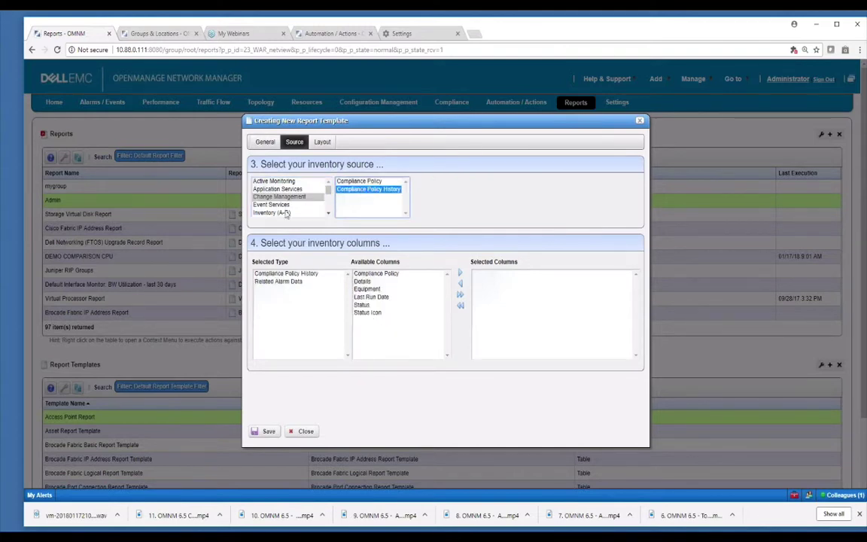
left_click(270, 205)
left_click(346, 189)
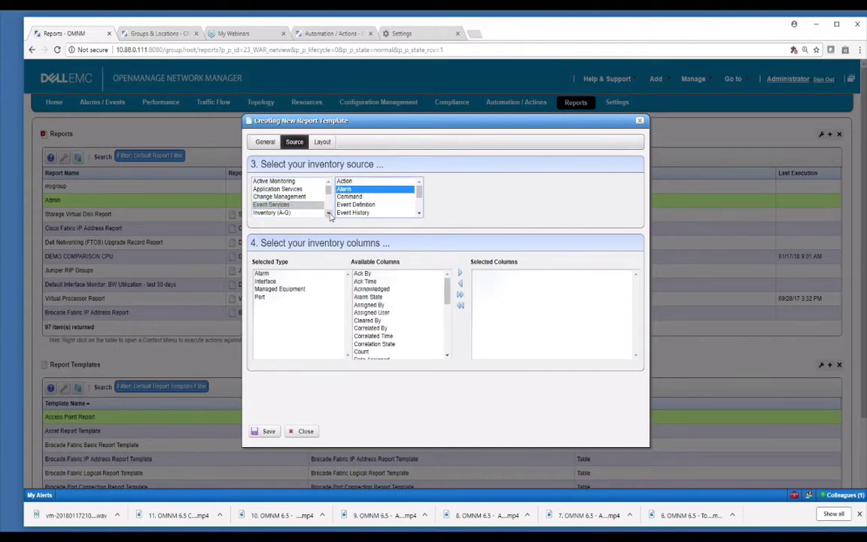
Browse the sources offered by the Inventory categories from A-G through T-Z.
left_click(271, 204)
scroll(272, 201, "down", 1)
left_click(271, 192)
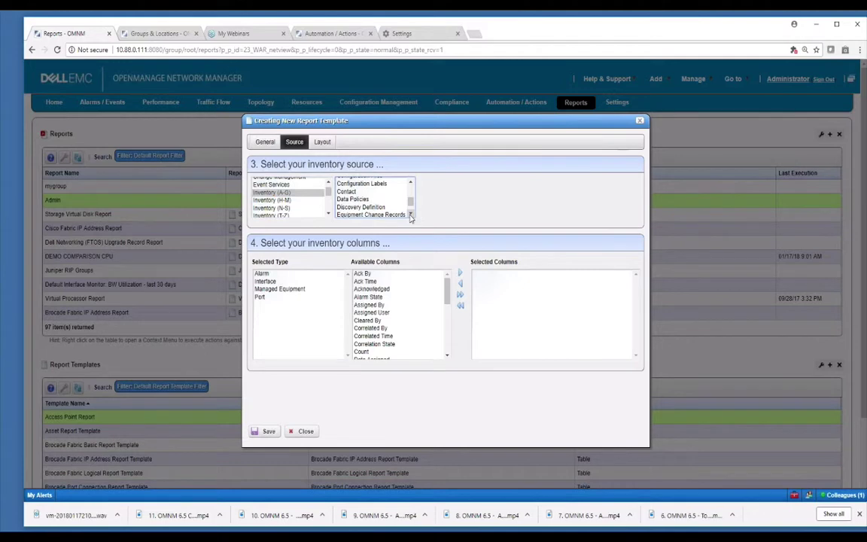
left_click(411, 214)
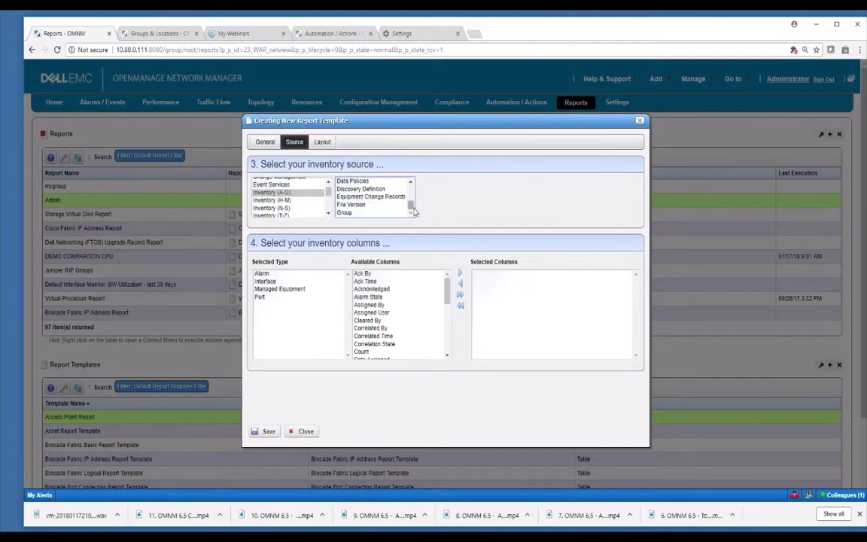
left_click(259, 208)
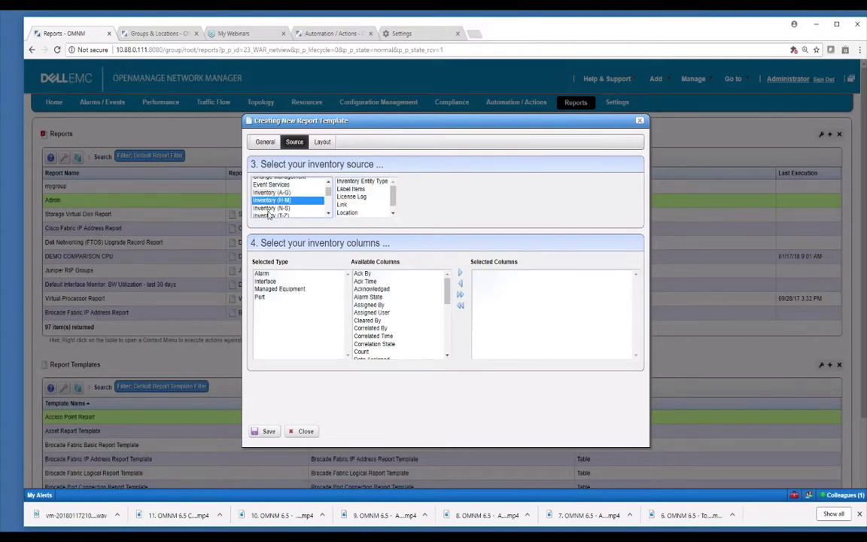
left_click(271, 217)
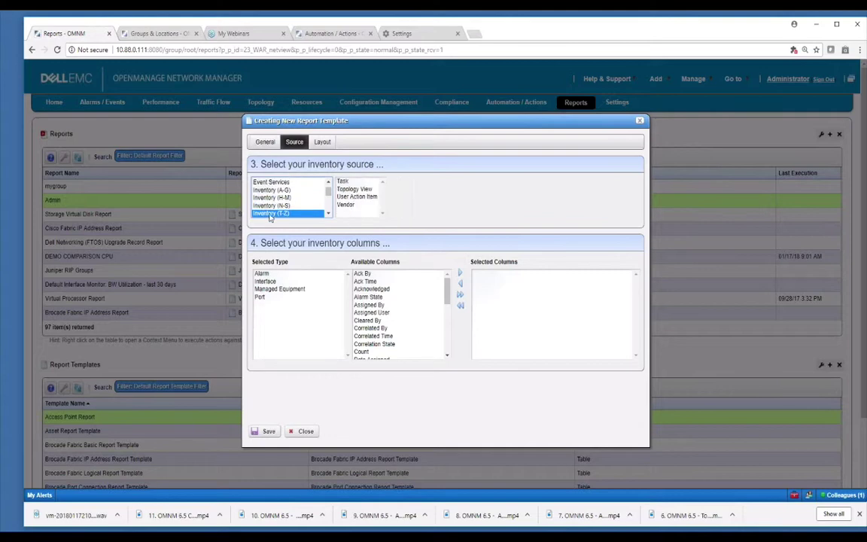
Browse the sources offered by the Inventory Resource (A-G) and (H-M) categories.
left_click(329, 214)
scroll(309, 203, "down", 1)
left_click(271, 180)
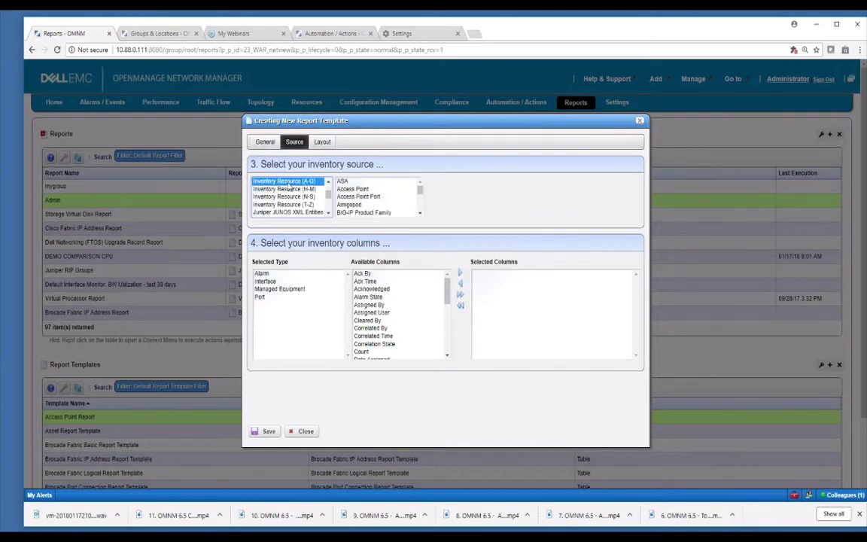
left_click(286, 190)
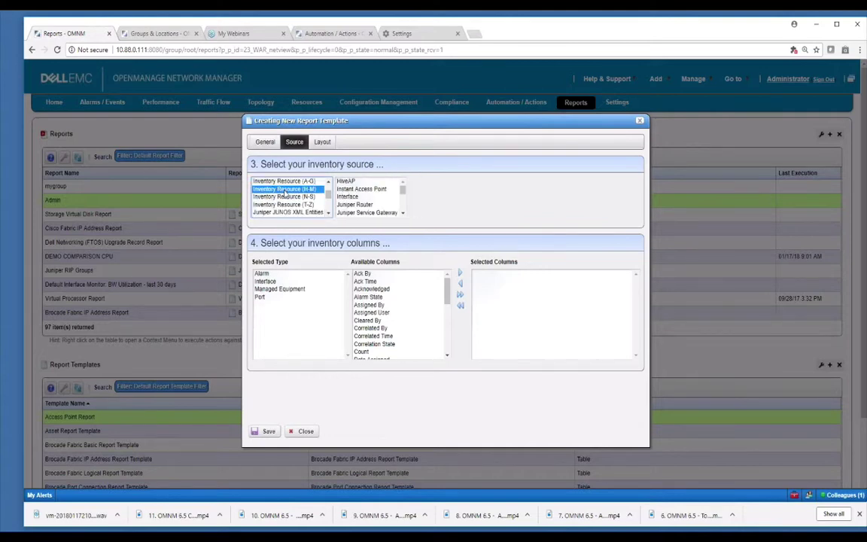
left_click(284, 197)
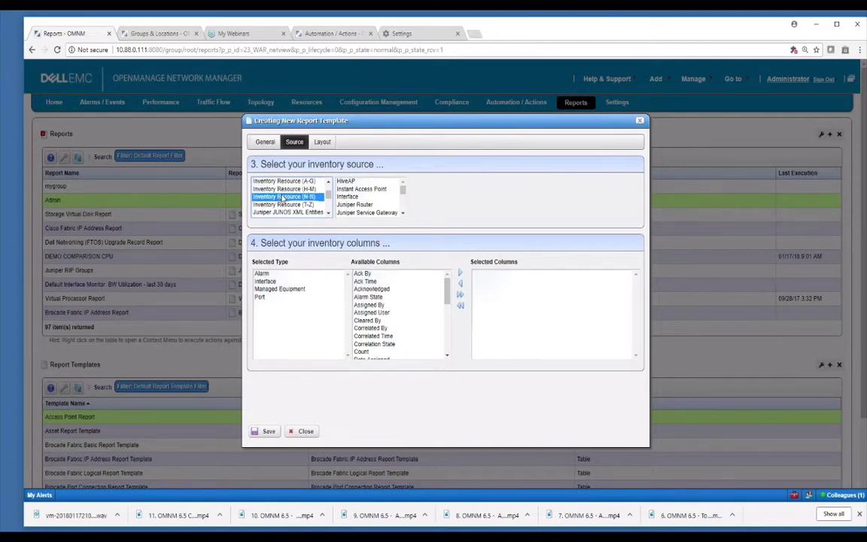
left_click(274, 189)
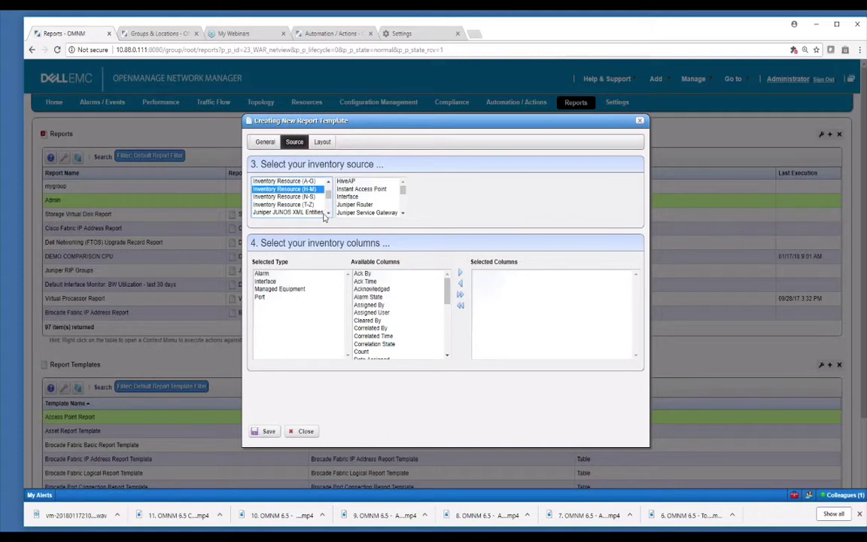
View the Juniper JUNOS XML Entities sources and the remaining categories, and close the new template without saving.
left_click(325, 214)
scroll(327, 216, "down", 6)
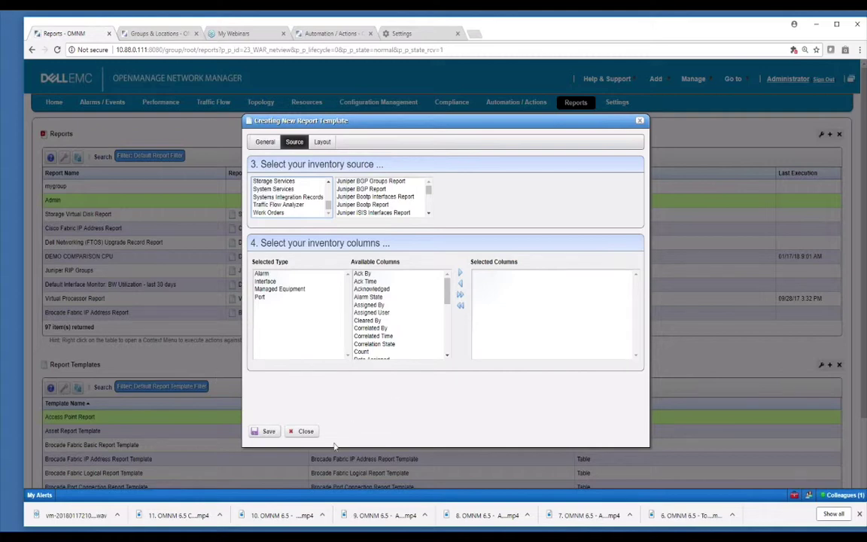
left_click(311, 433)
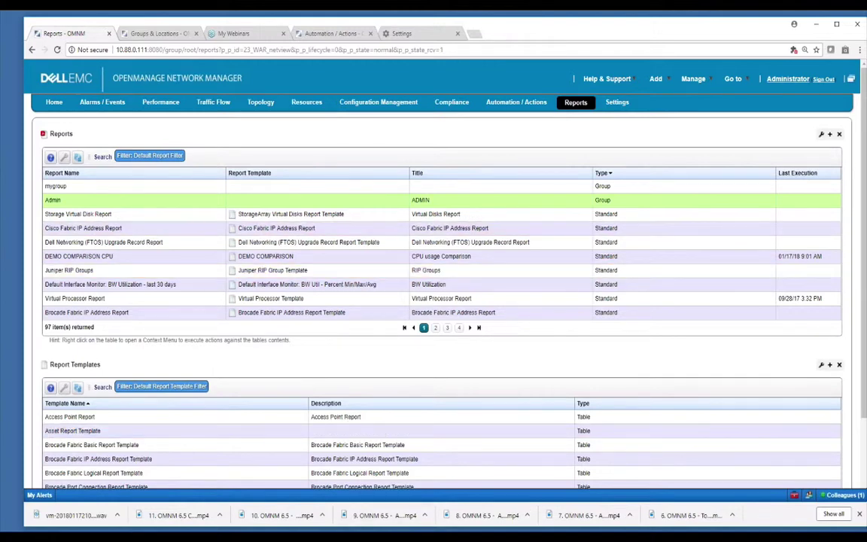
Switch to the PowerPoint slide show and advance to the Thanks for Watching slide.
key("alt+Tab")
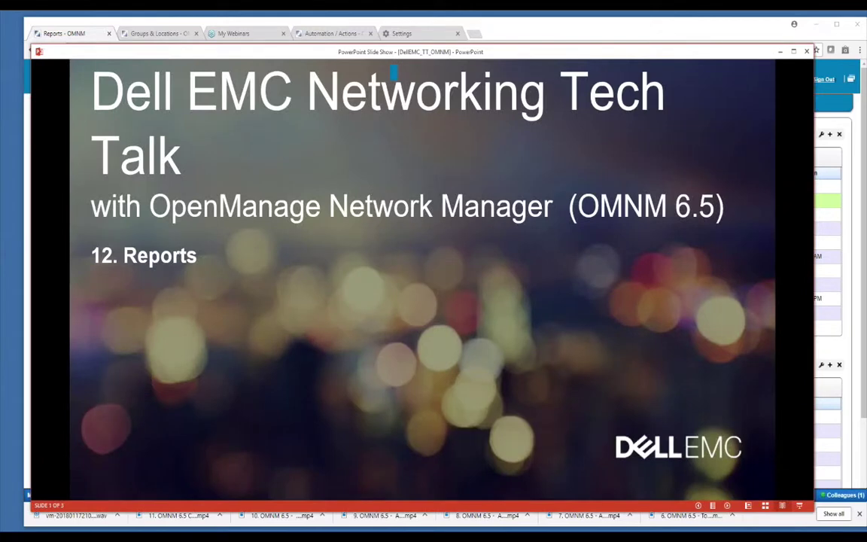
key("Right")
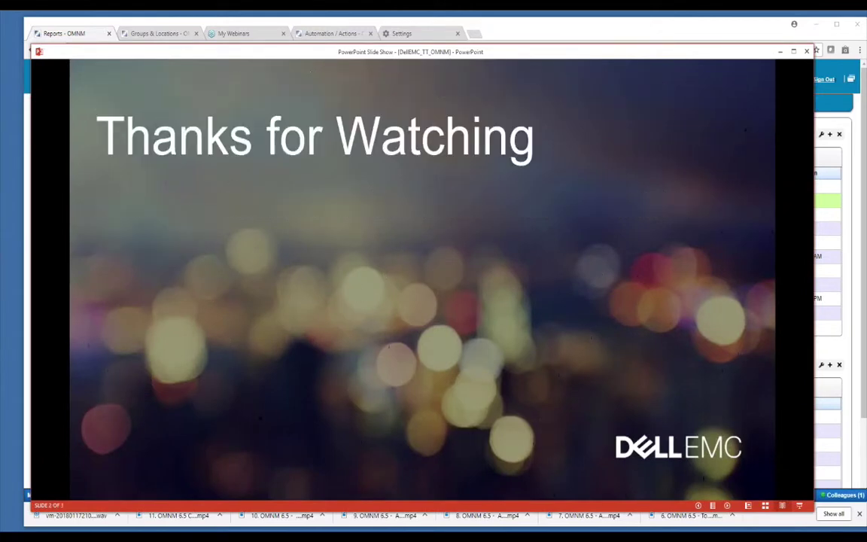